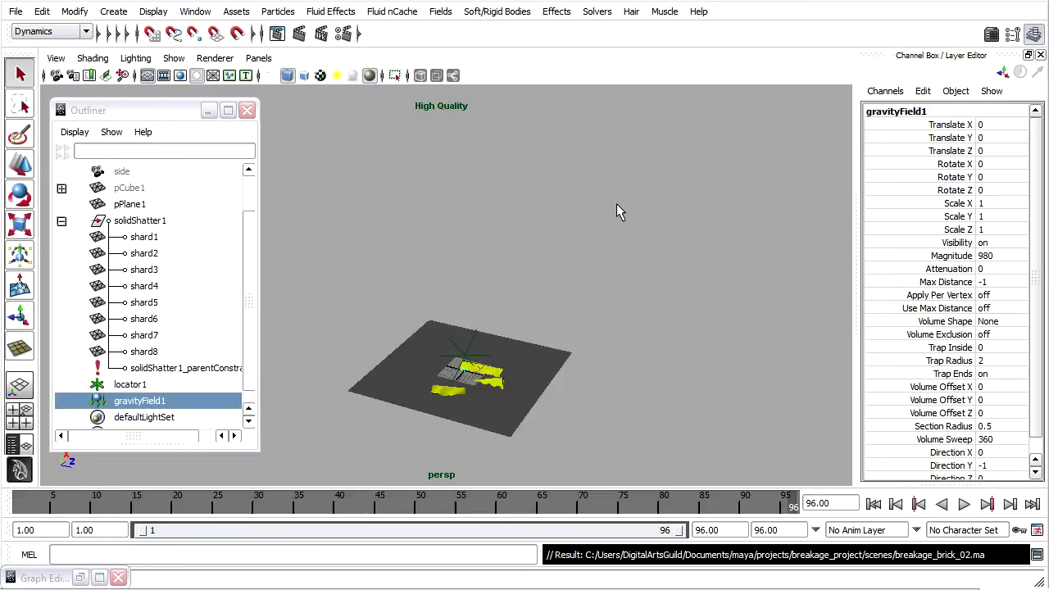
Select shard1 through shard8 in the Outliner and open the Fields menu
drag(152, 239, 167, 345)
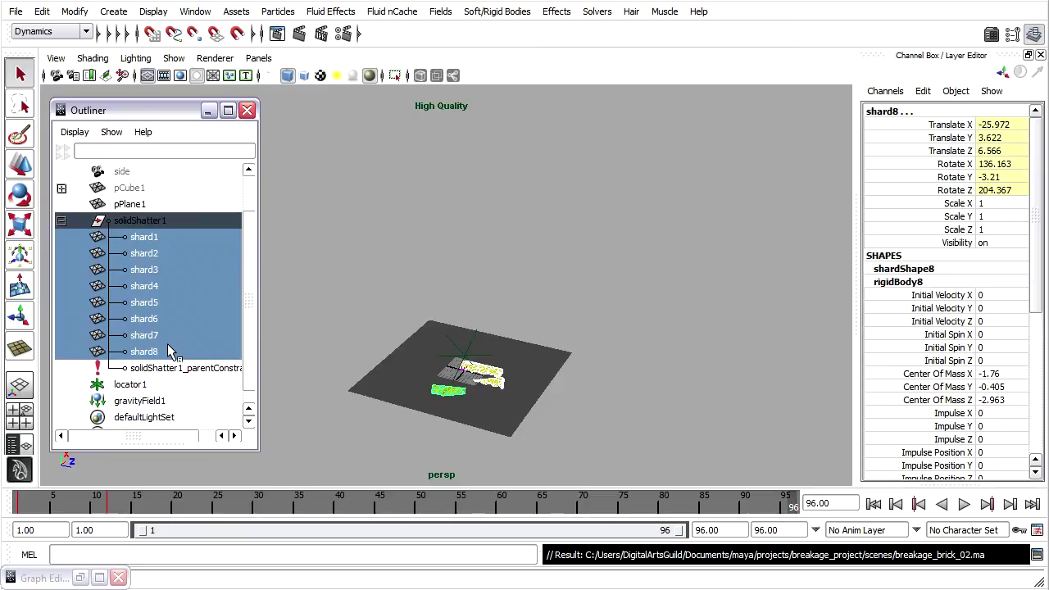
click(441, 12)
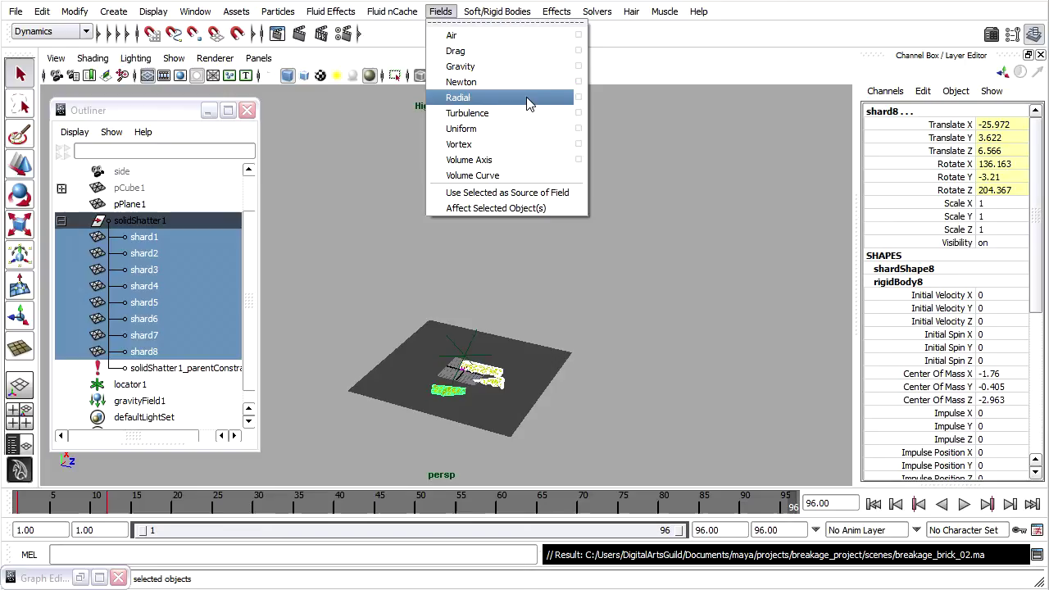
Create a radial field on the shards with attenuation 0 and max distance turned off
click(579, 99)
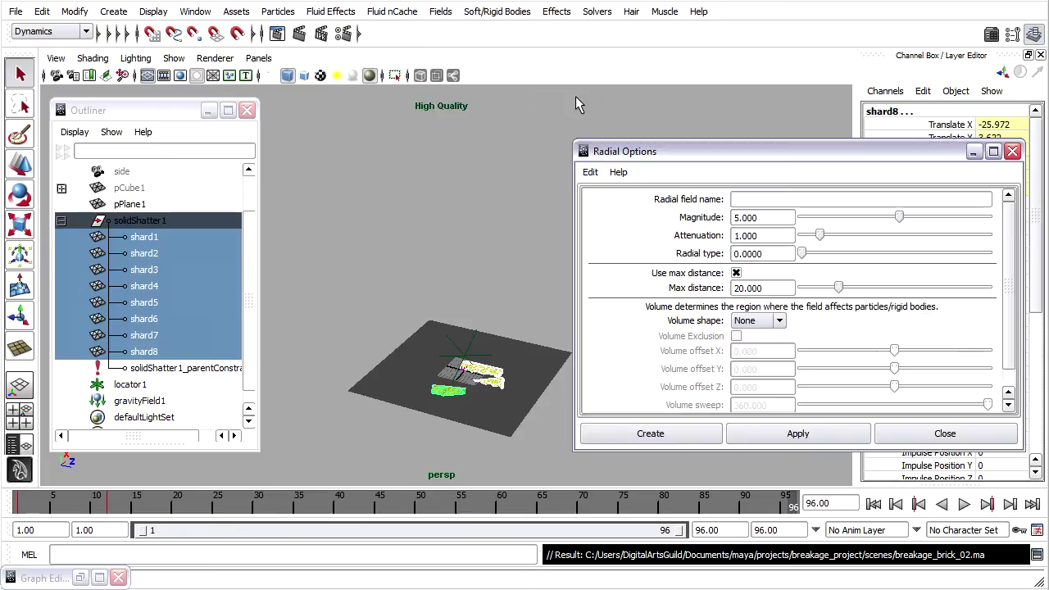
double_click(780, 235)
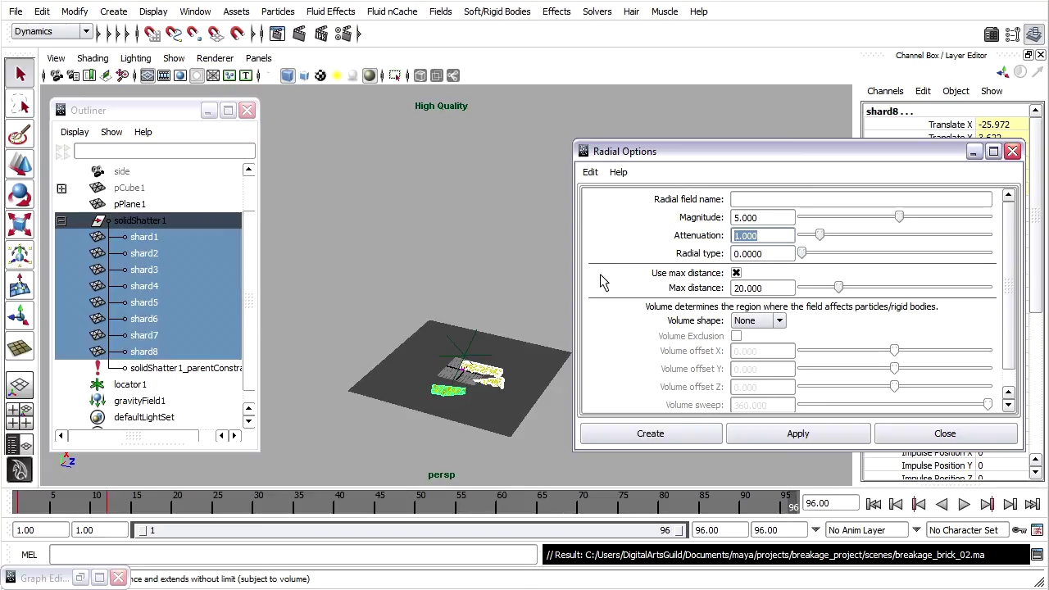
text(0)
click(736, 274)
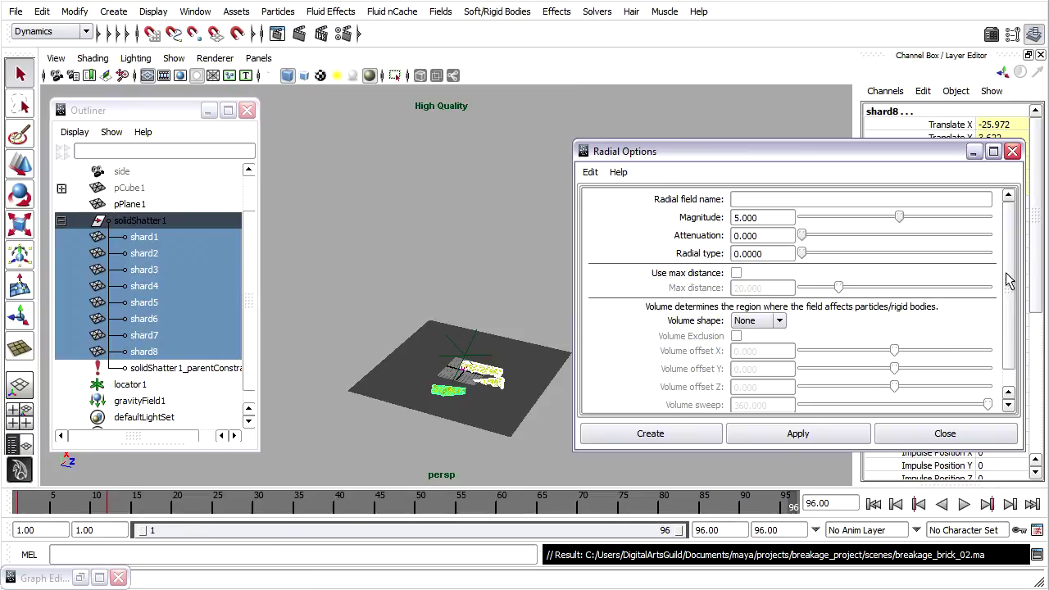
click(680, 431)
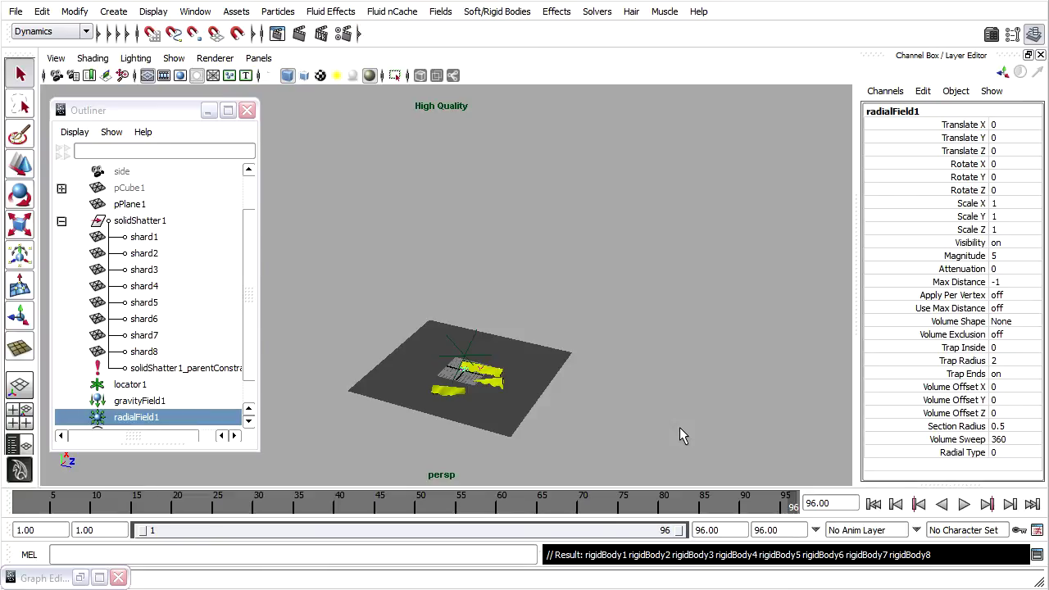
Move radialField1 up and outward to Translate X 44.589, Y 11.59 past the plane's edge
key(w)
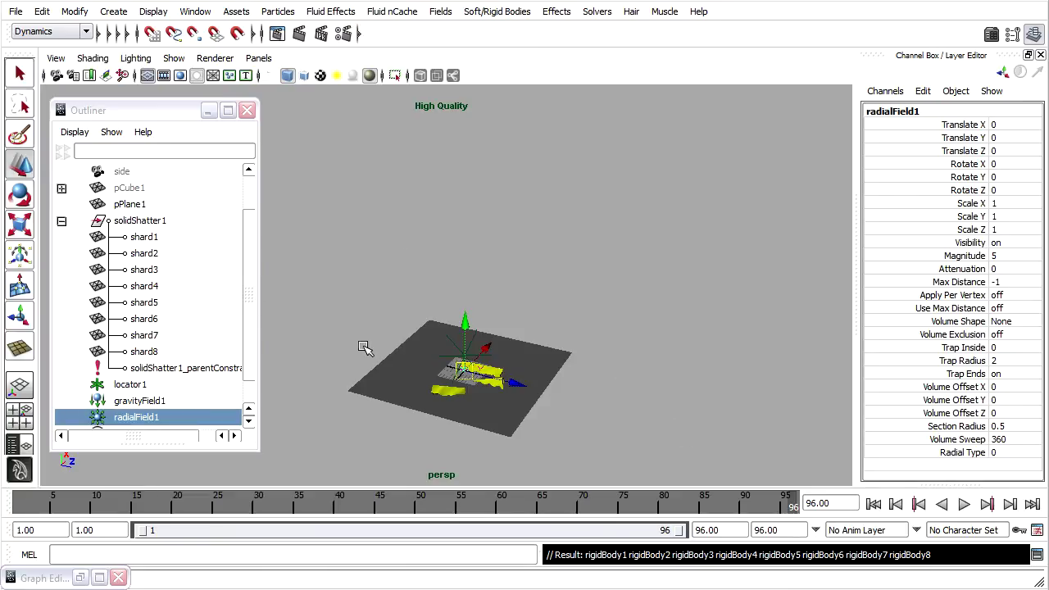
drag(465, 327, 465, 305)
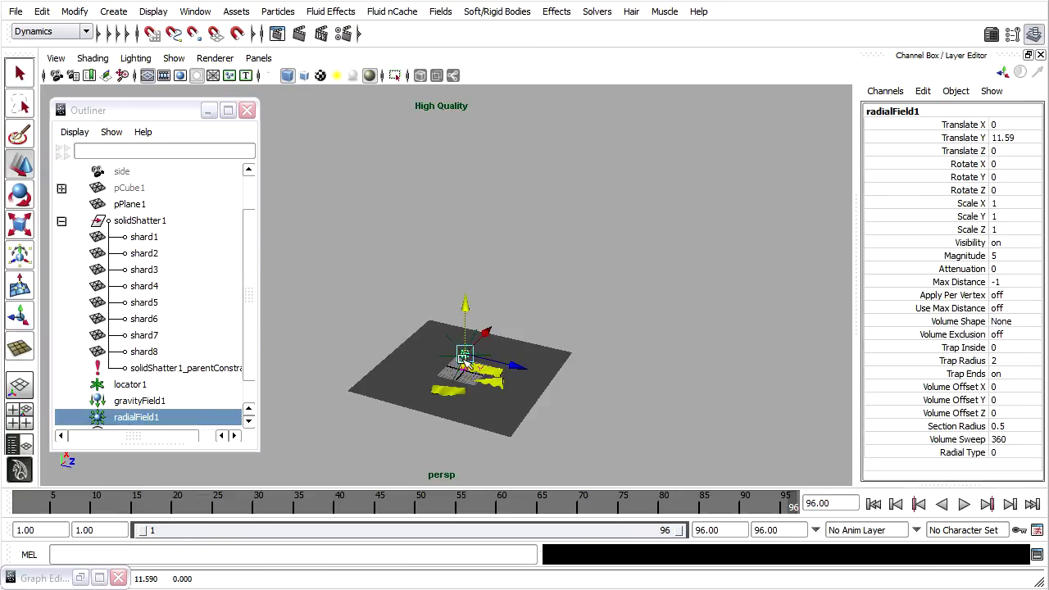
alt+drag(628, 353, 631, 289)
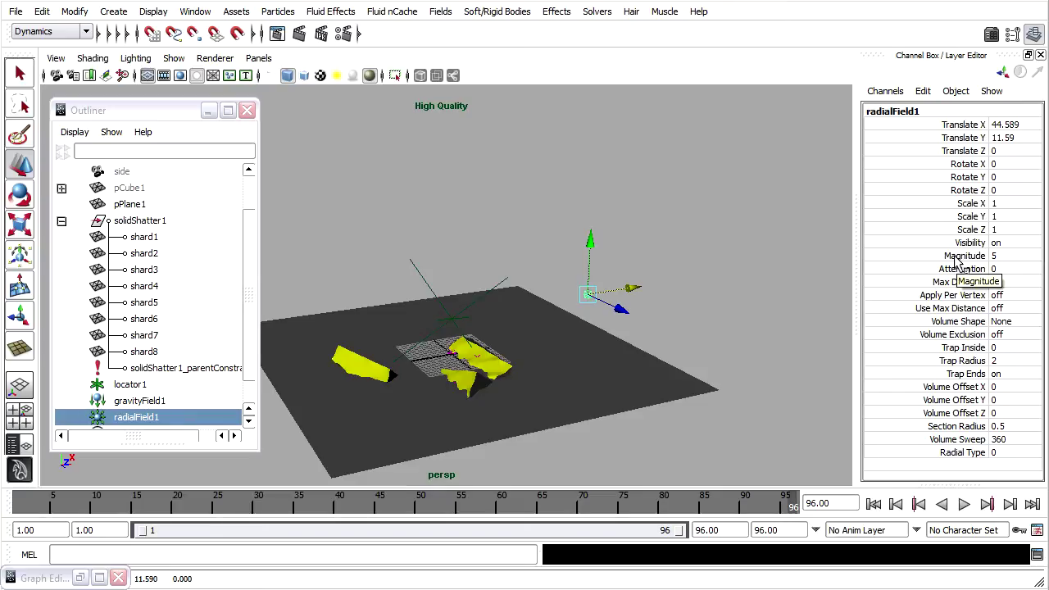
Play the simulation from frame 1 to watch the shards get blasted away
scroll(697, 222, down, 6)
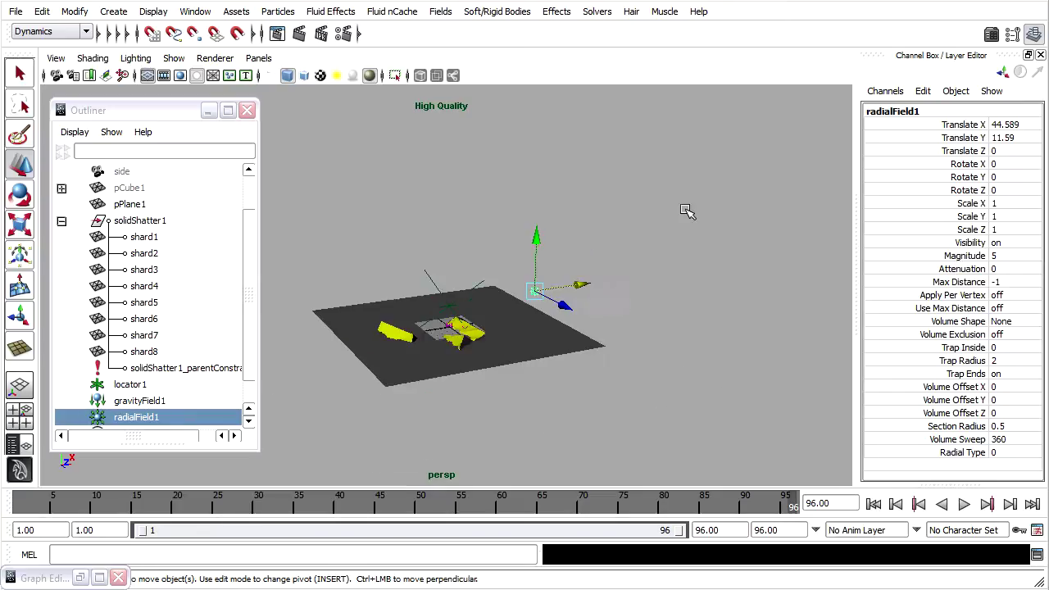
click(875, 504)
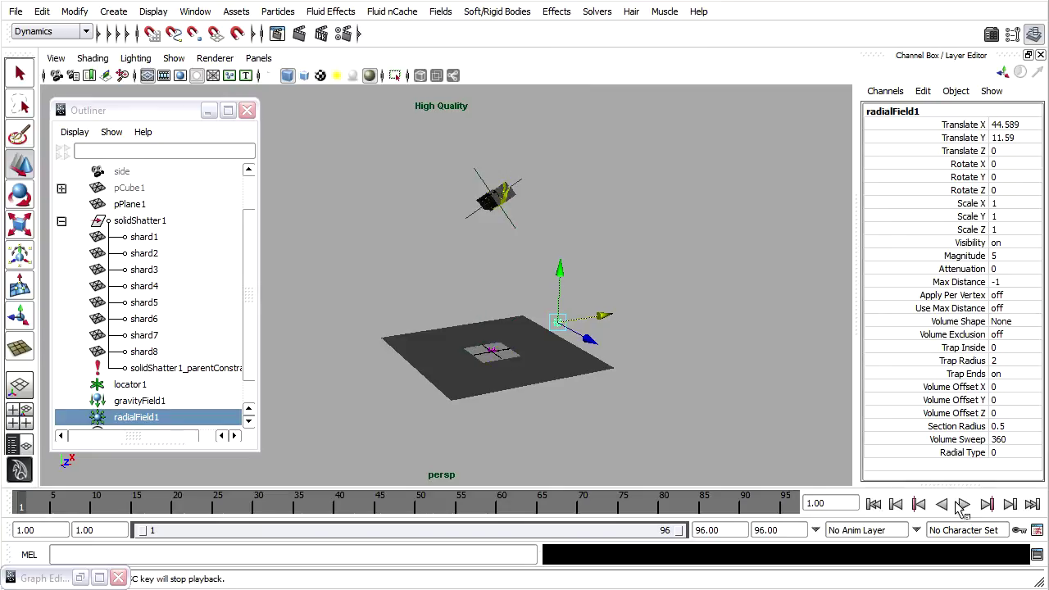
click(965, 504)
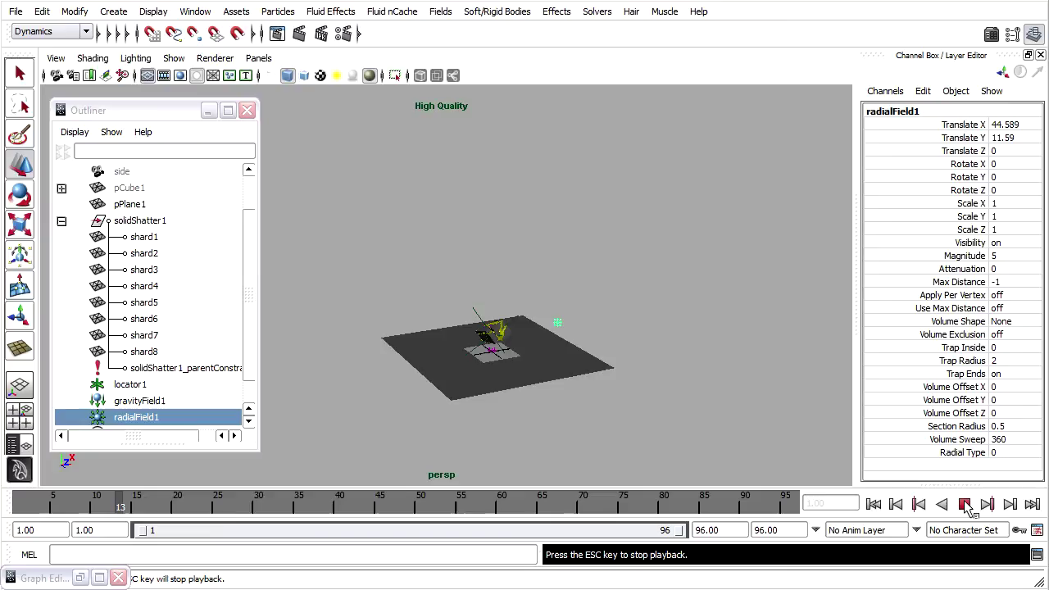
click(966, 505)
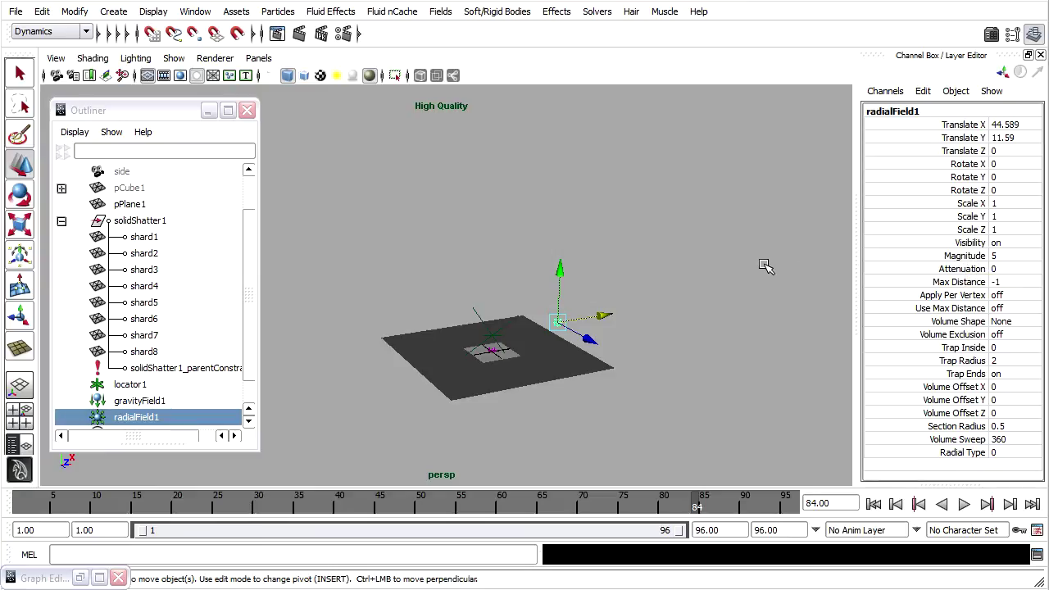
scroll(764, 264, up, 5)
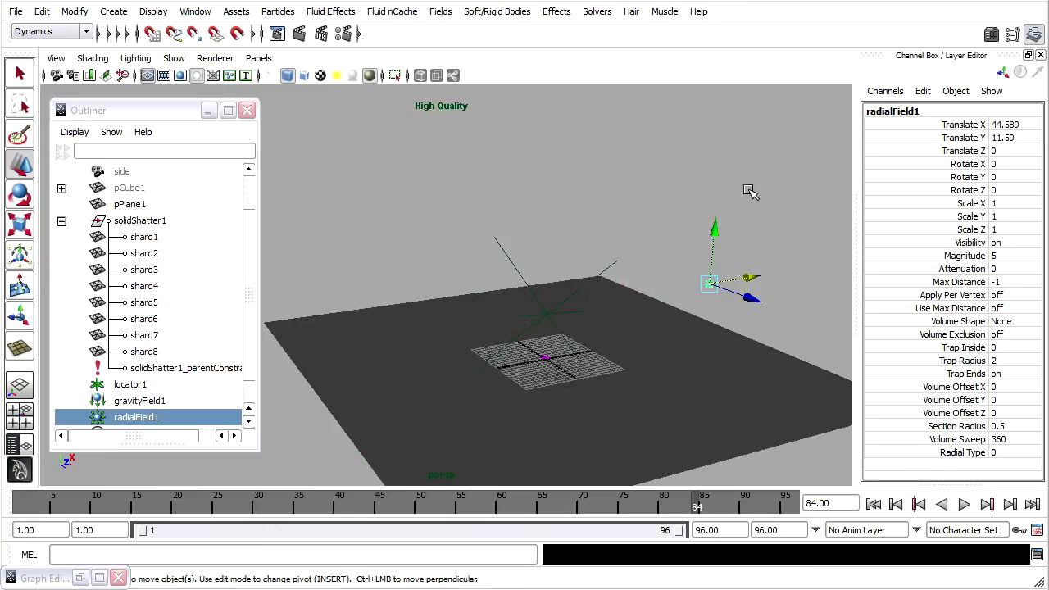
Record a playblast movie named breakage_brick_02
click(202, 18)
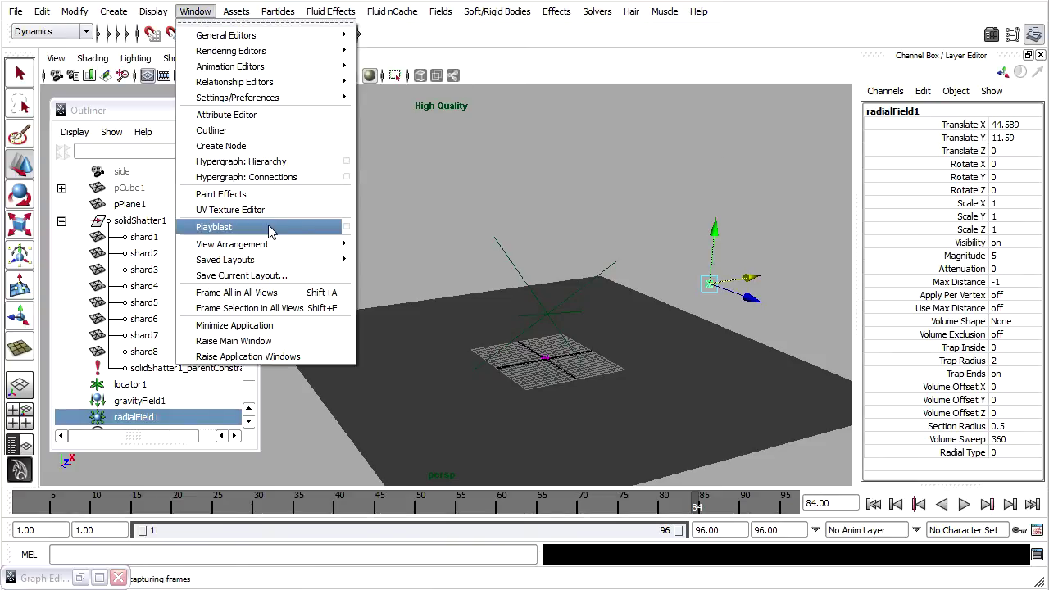
click(348, 228)
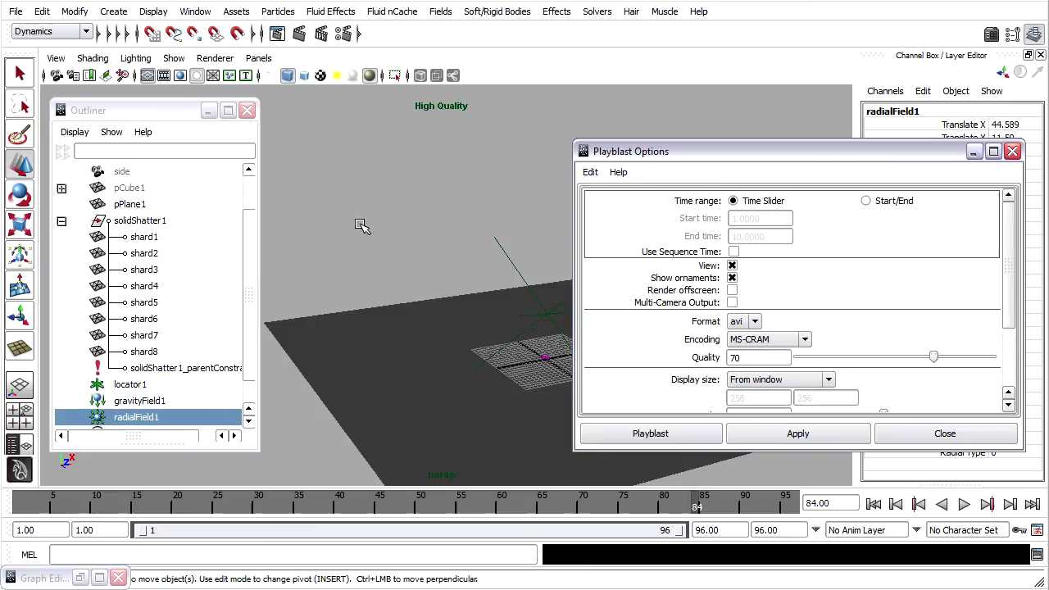
drag(1018, 234, 1015, 303)
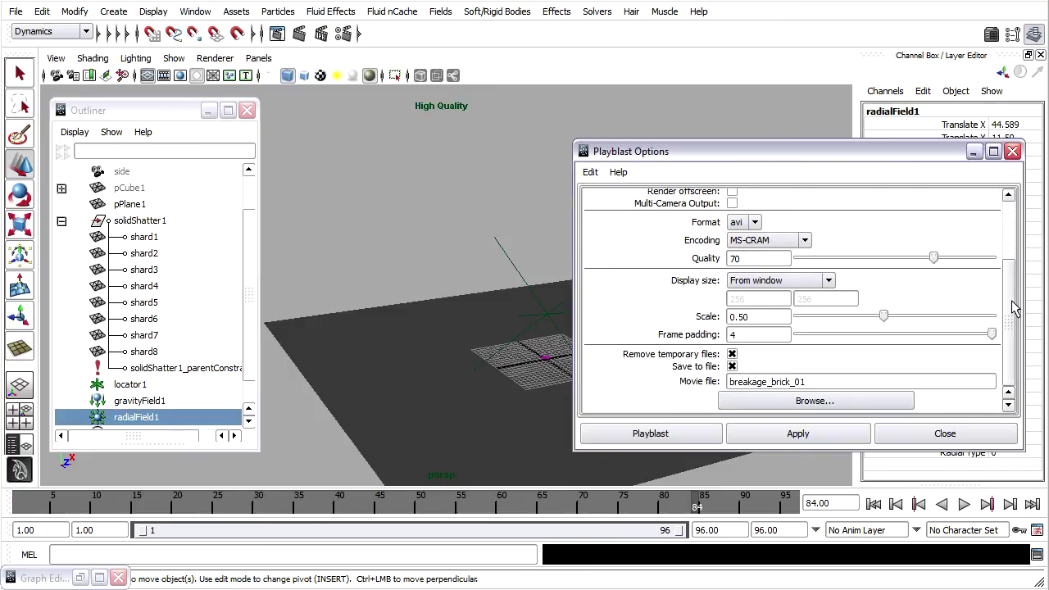
click(802, 382)
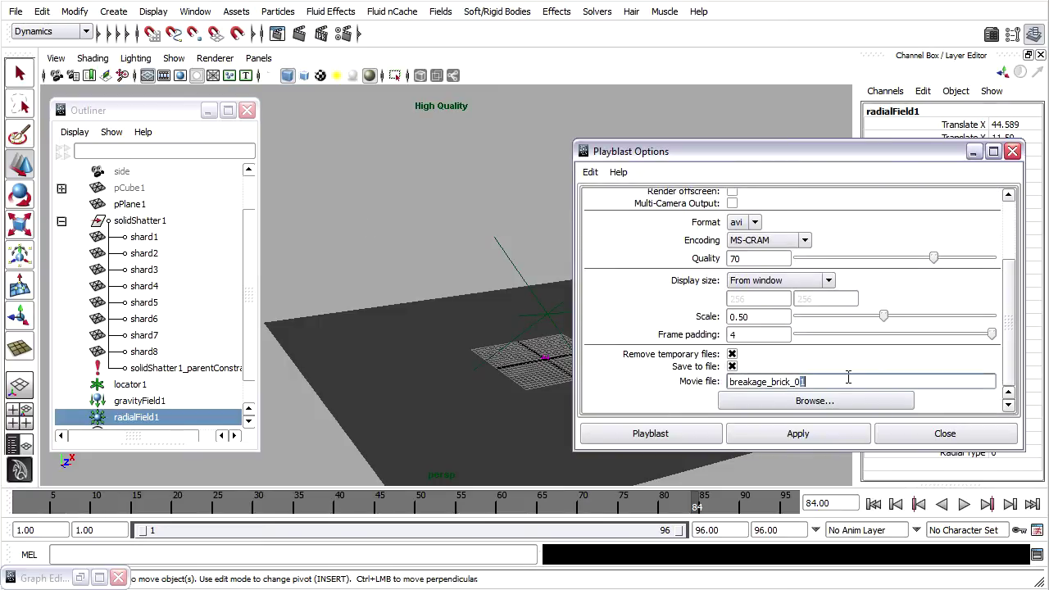
key(BackSpace)
text(2)
click(651, 434)
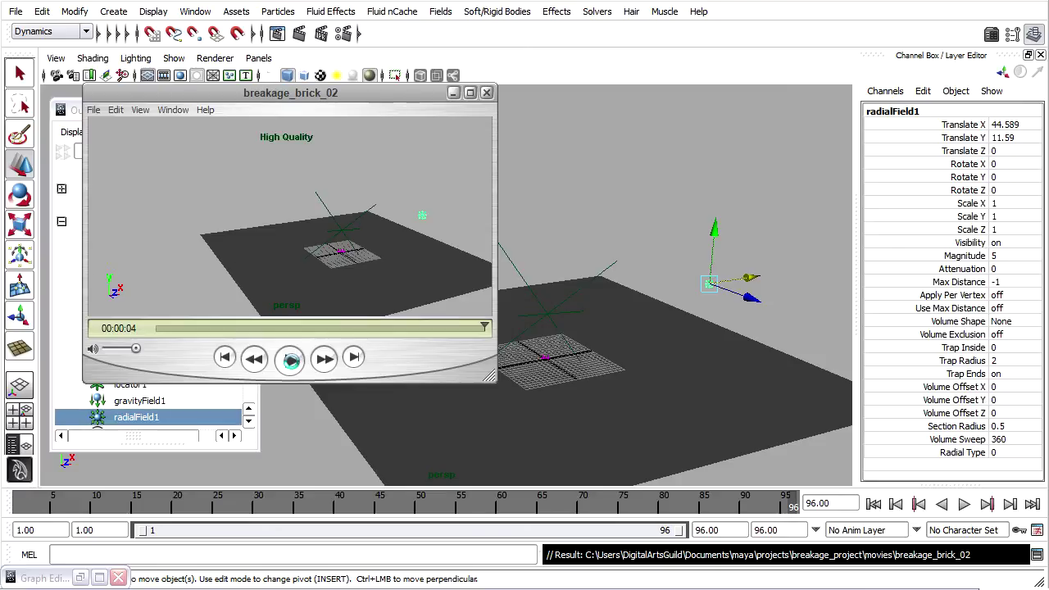
Watch the breakage_brick_02 movie on loop, then stop it and close the player
click(140, 110)
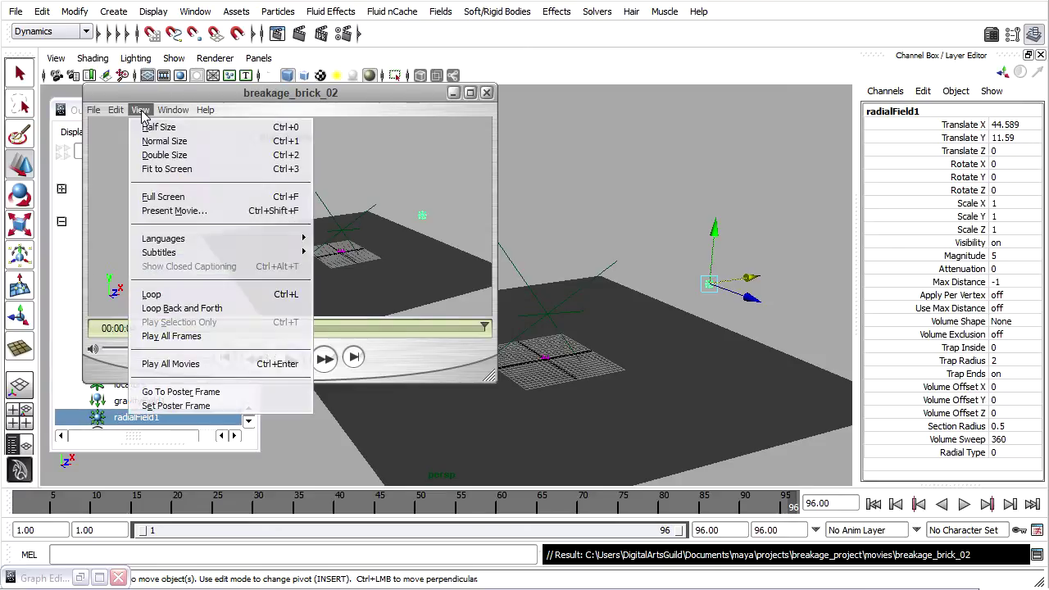
click(173, 294)
click(289, 360)
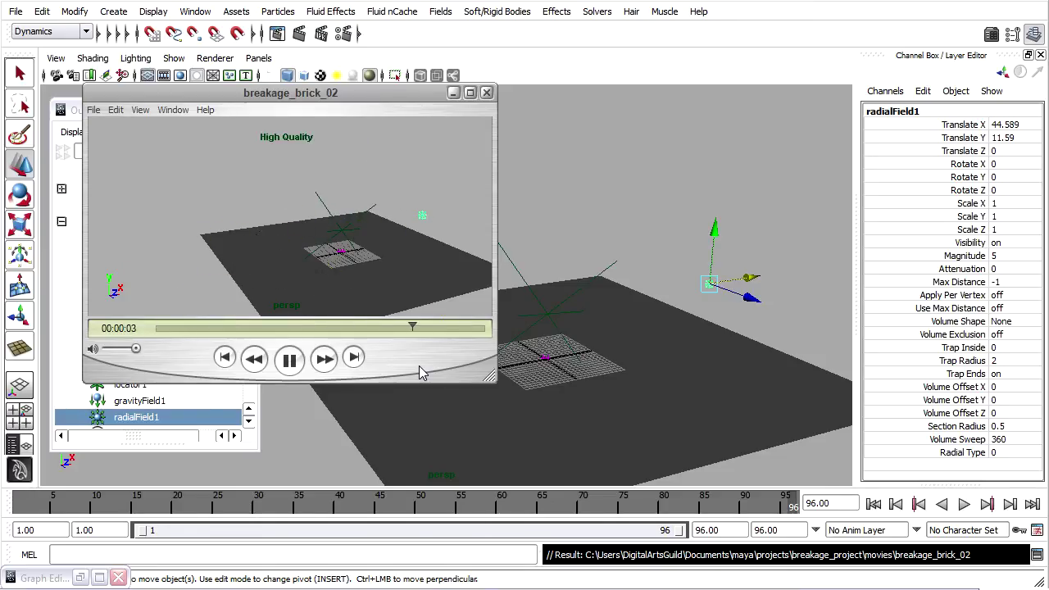
key(space)
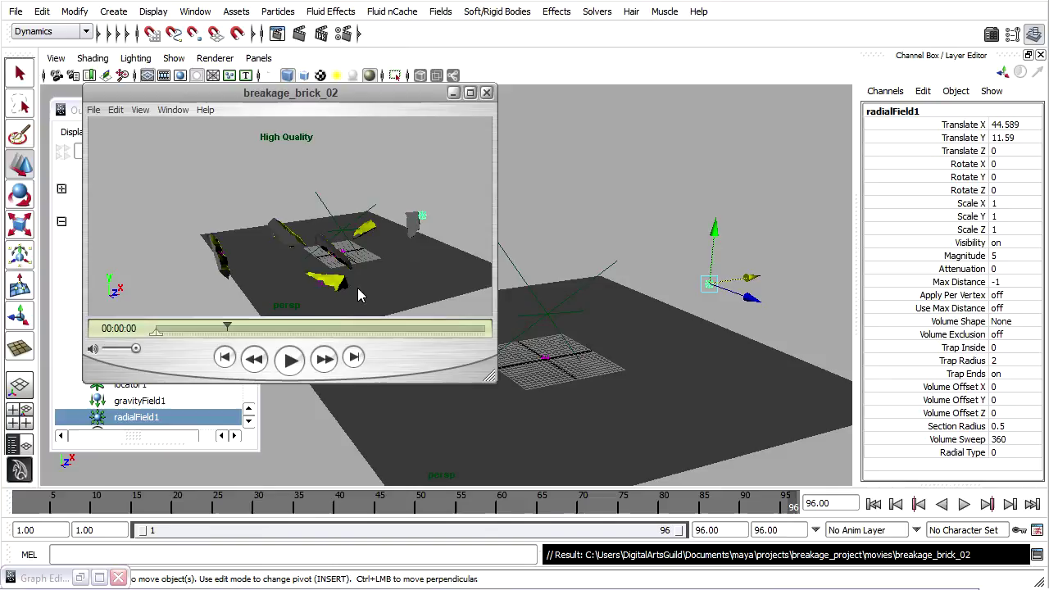
click(486, 93)
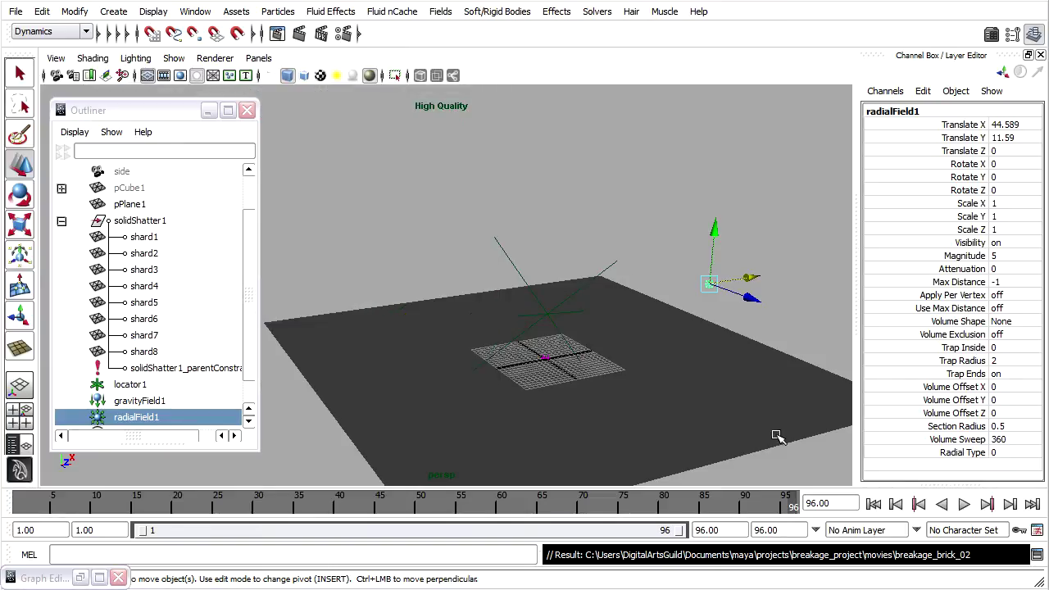
Rewind to frame 1 and toggle Rigid Bodies evaluation under Modify > Evaluate Nodes
click(875, 507)
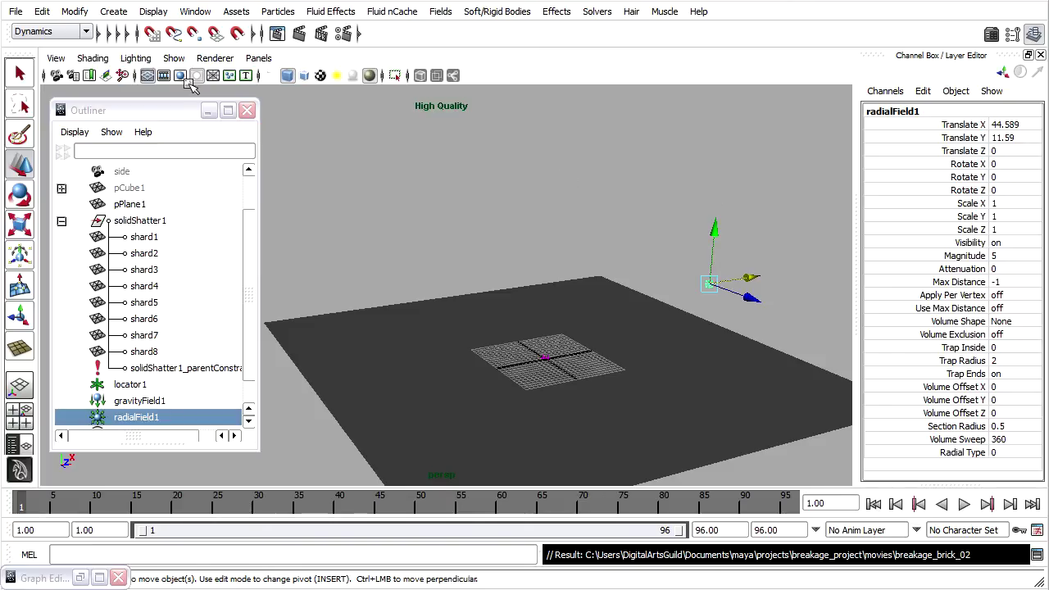
click(74, 11)
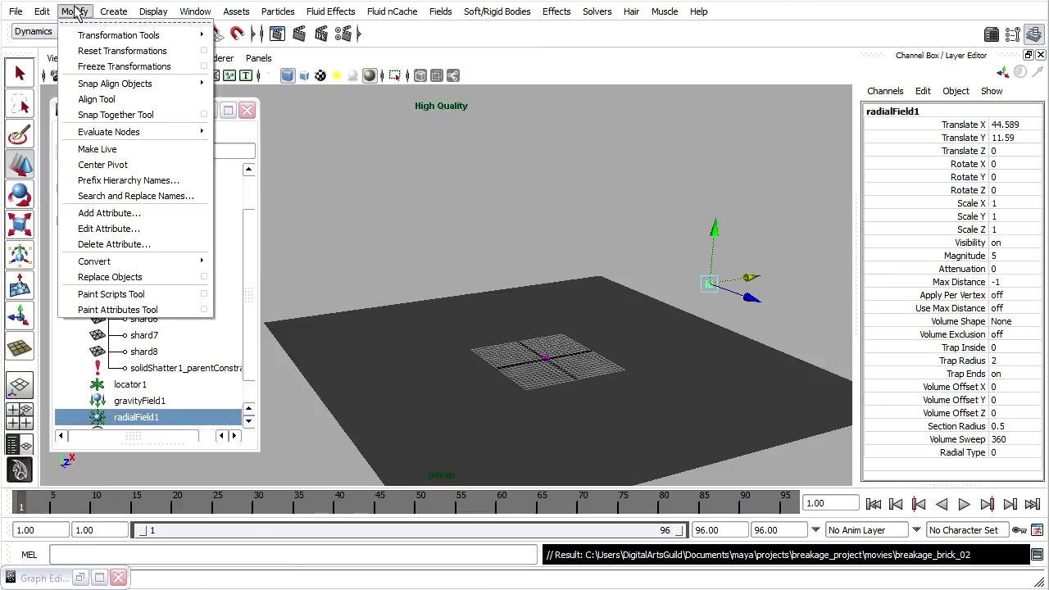
mouse_move(119, 133)
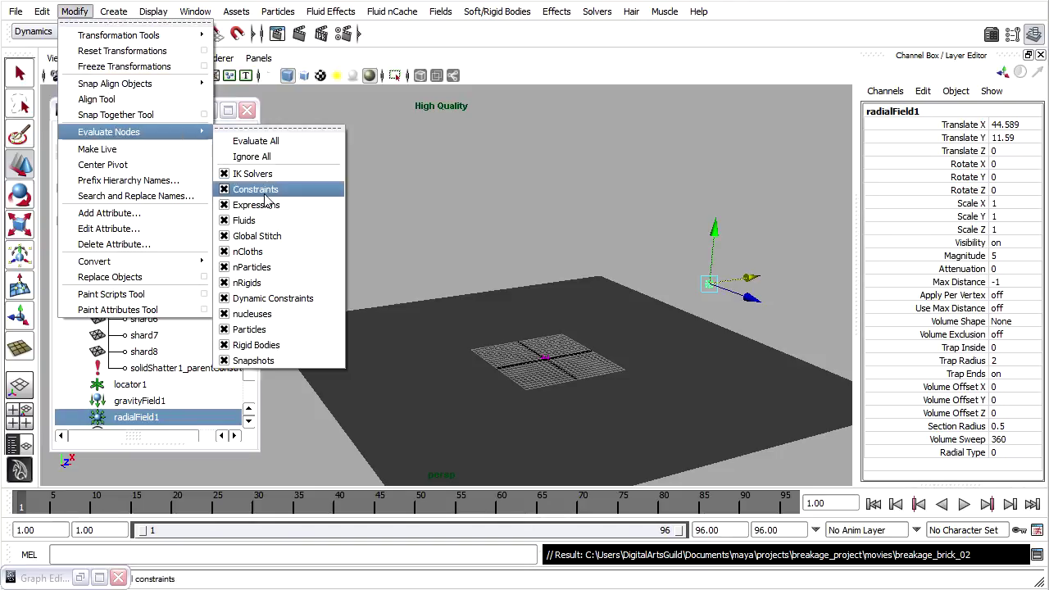
click(262, 345)
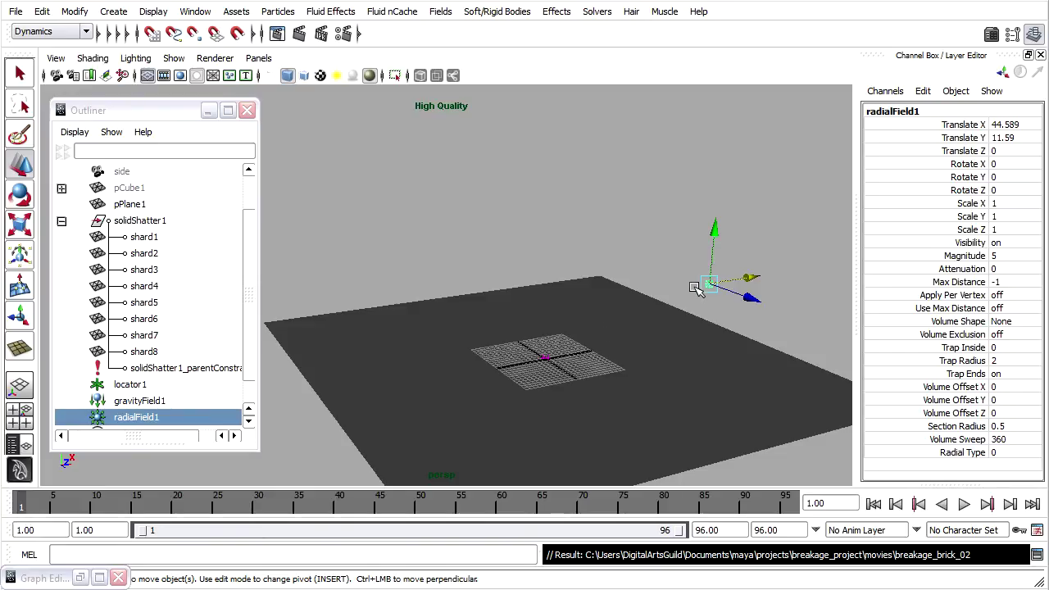
Key radialField1's Magnitude at 0 on frame 1
click(1013, 256)
key(Return)
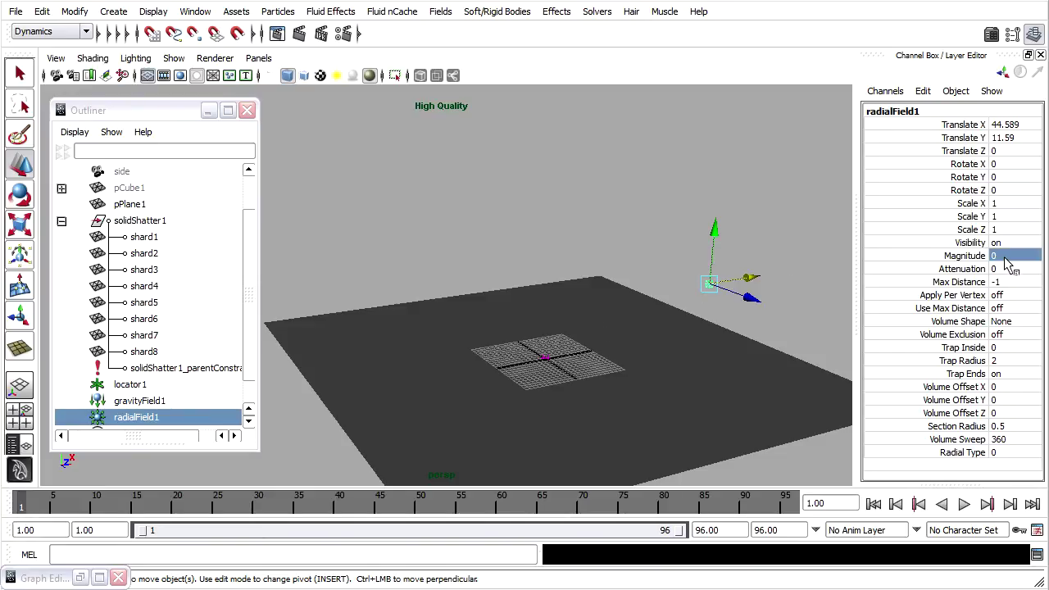
right_click(945, 259)
click(950, 30)
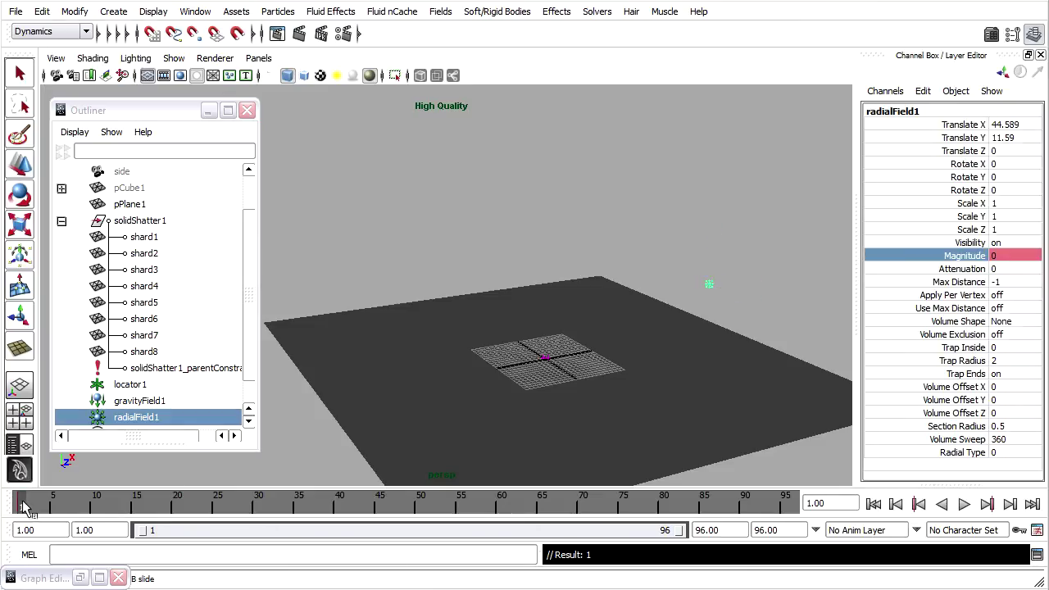
Key Magnitude at 10 on frame 12
key(alt+v)
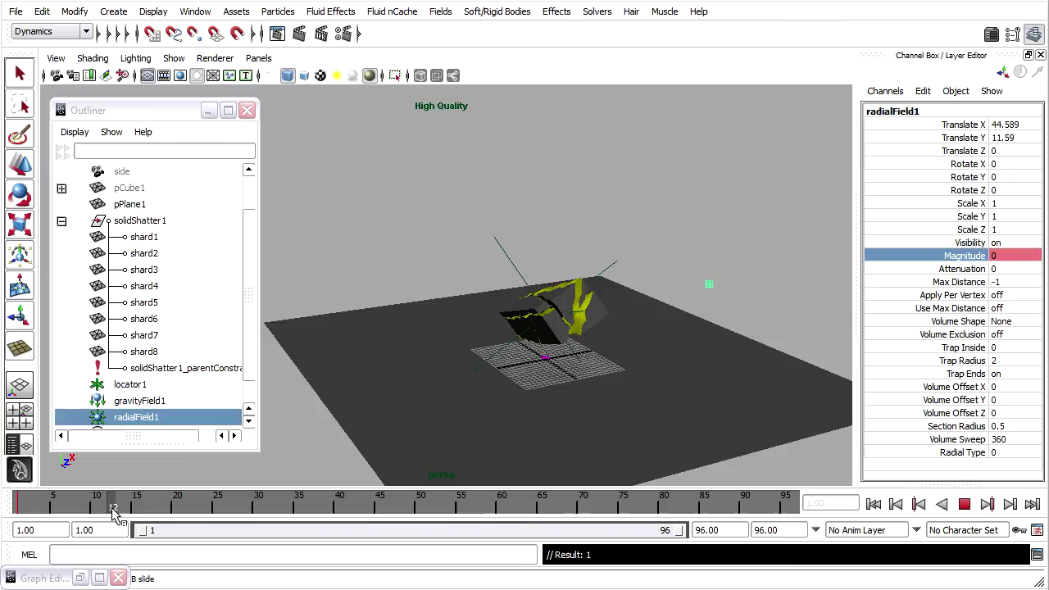
click(115, 510)
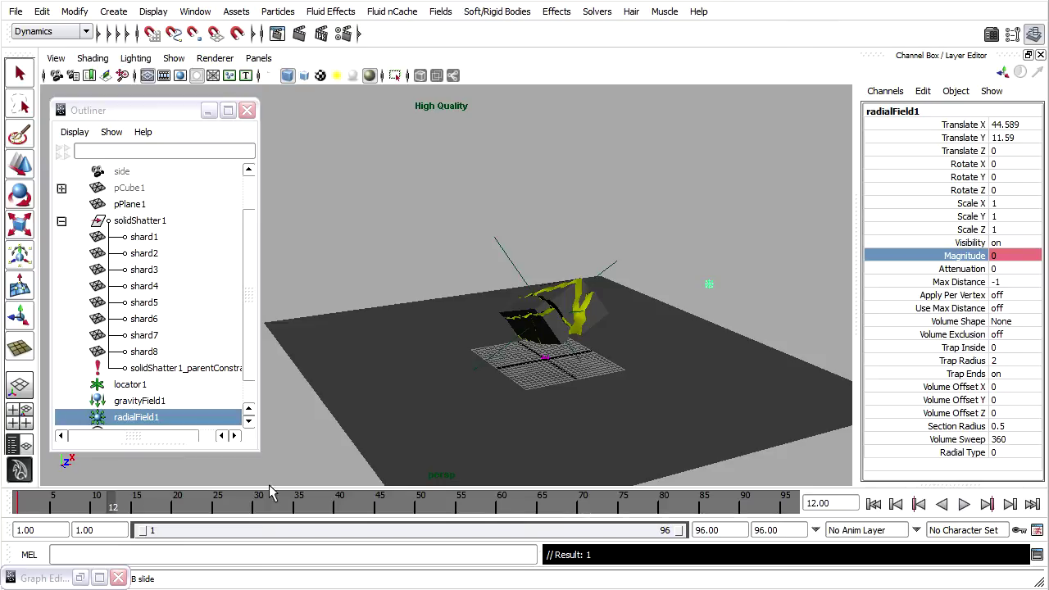
double_click(1025, 255)
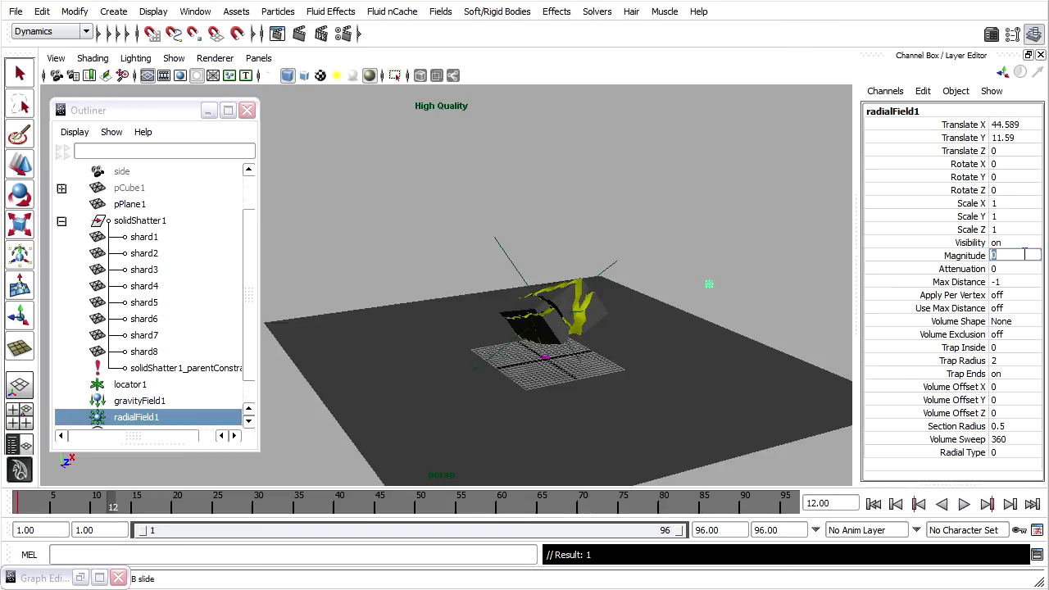
key(Return)
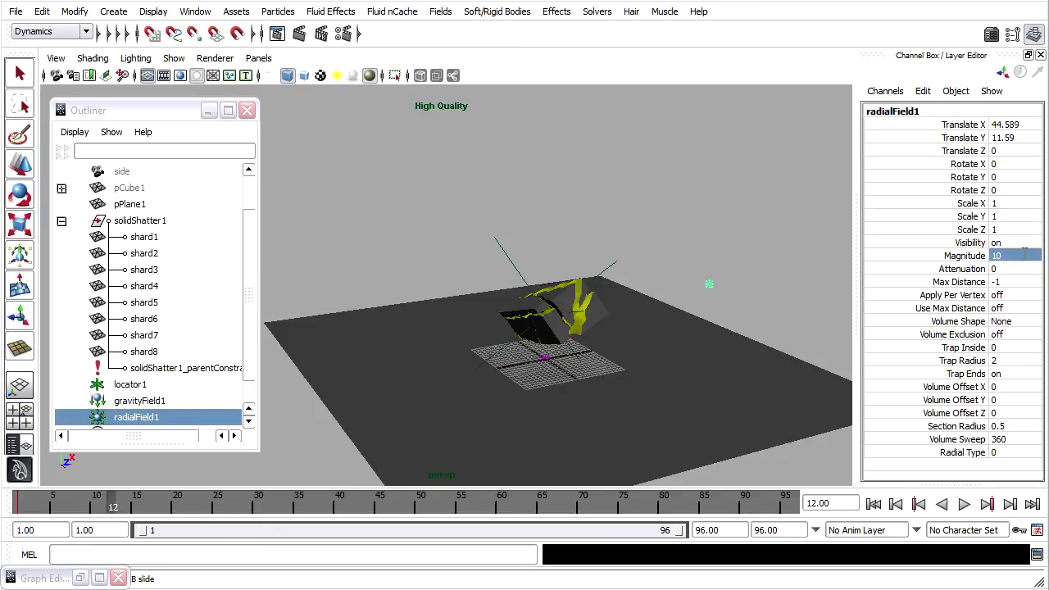
right_click(939, 259)
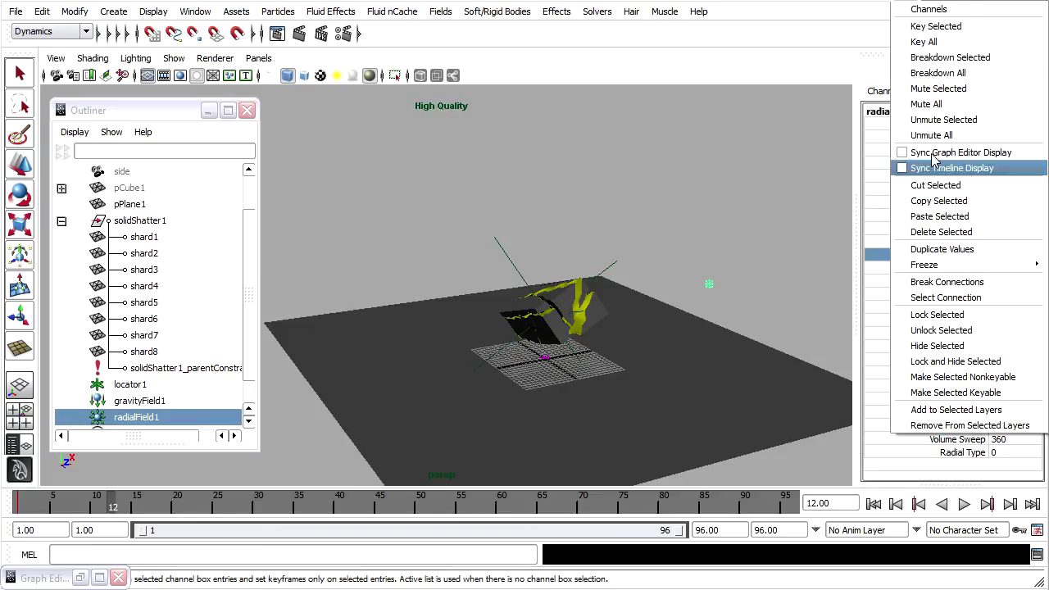
click(935, 27)
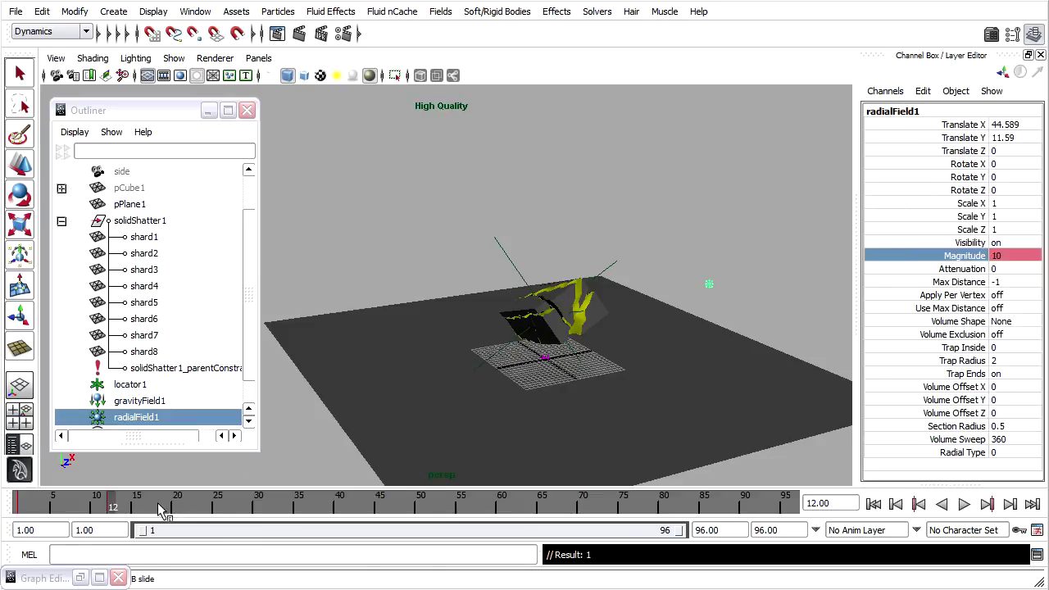
Key Magnitude back to 0 on frame 14
drag(114, 506, 130, 503)
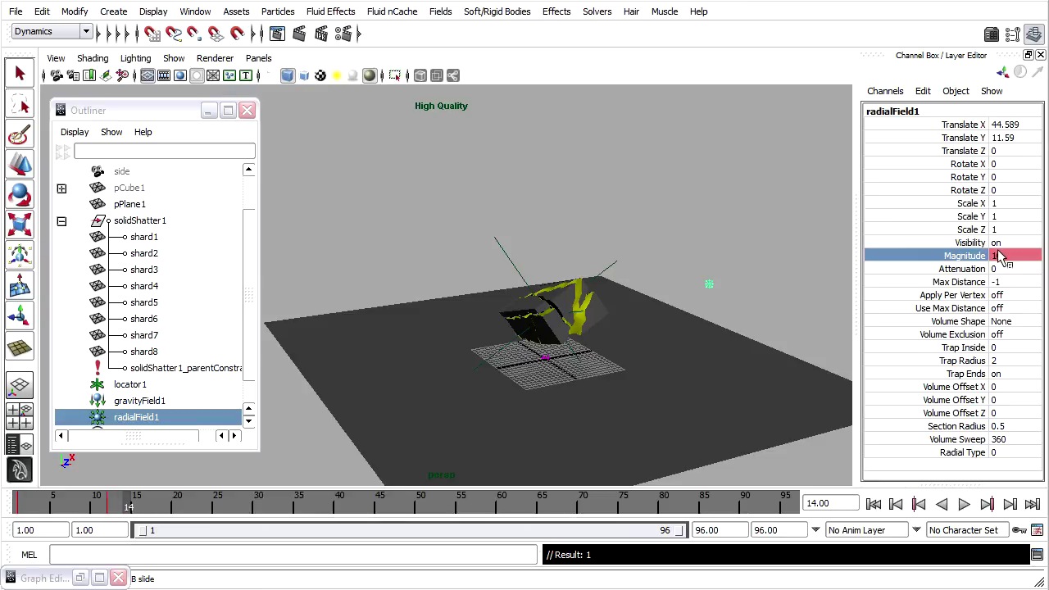
click(1010, 257)
text(0)
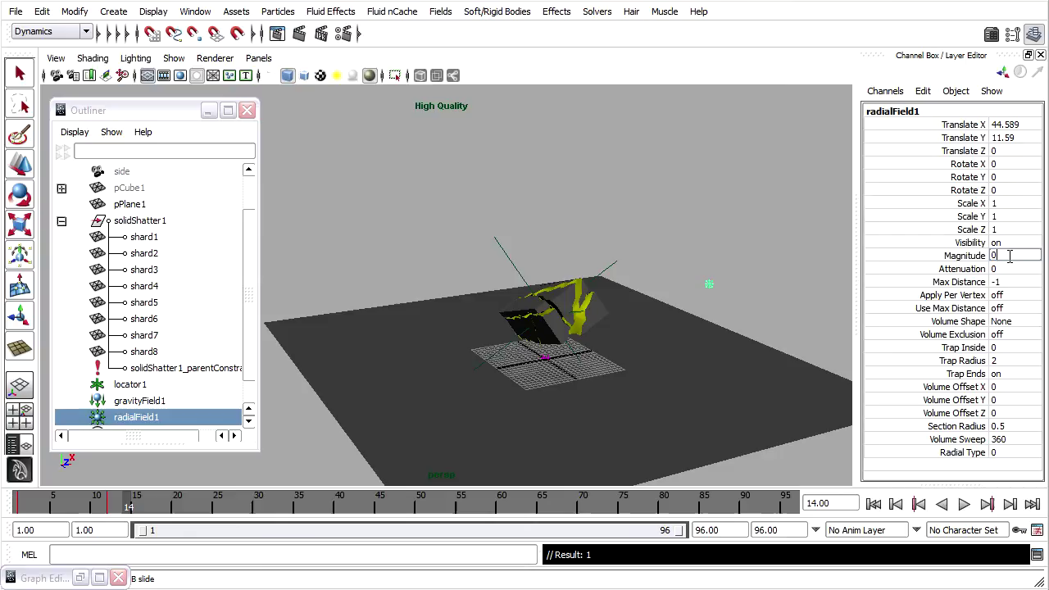
key(Return)
right_drag(957, 260, 943, 25)
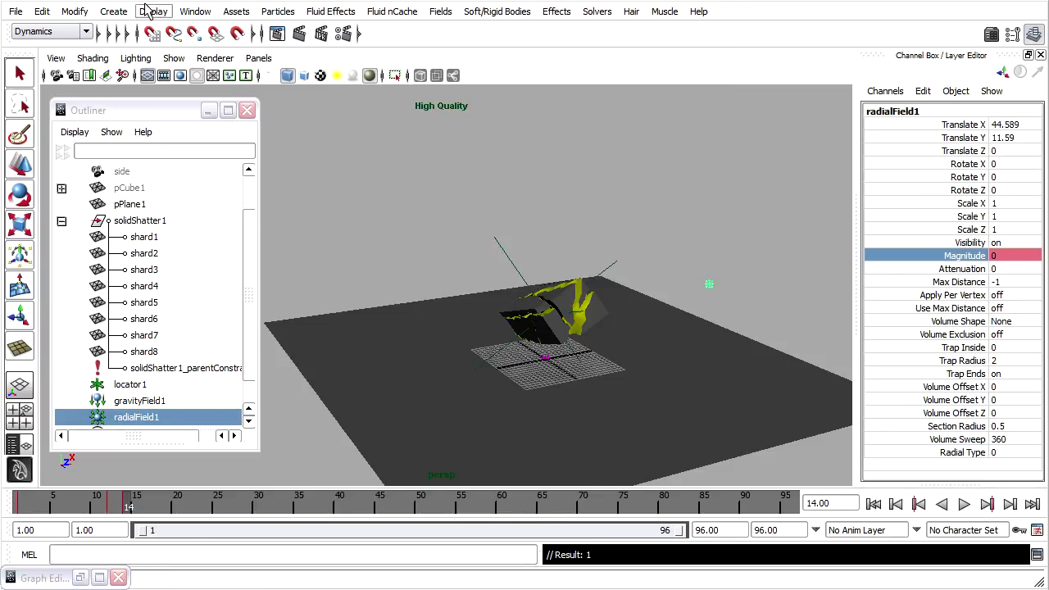
Open the Graph Editor with only radialField1's Magnitude curve framed in view
click(195, 11)
mouse_move(223, 54)
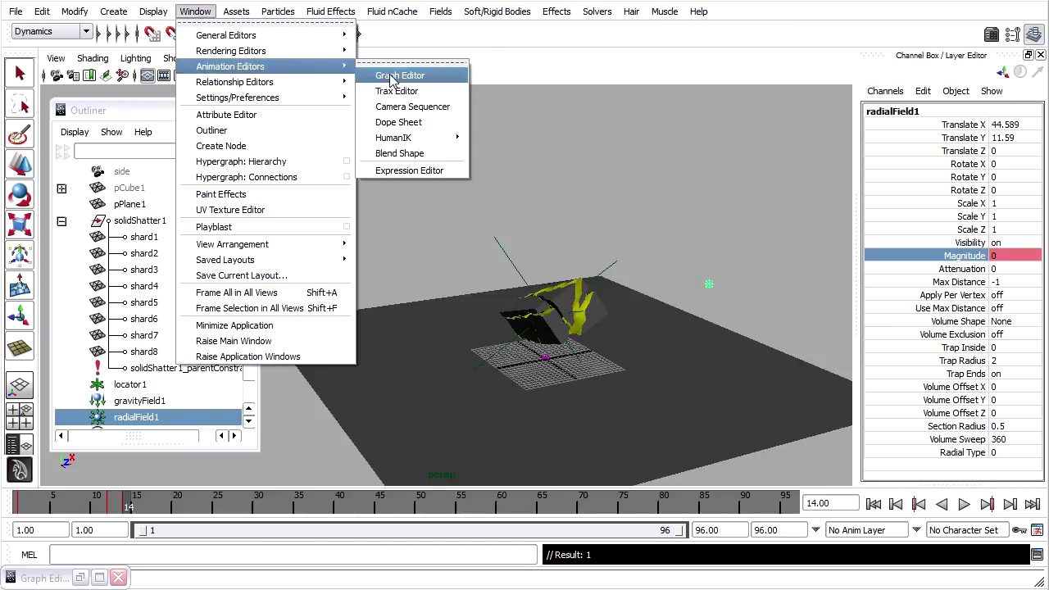
click(390, 75)
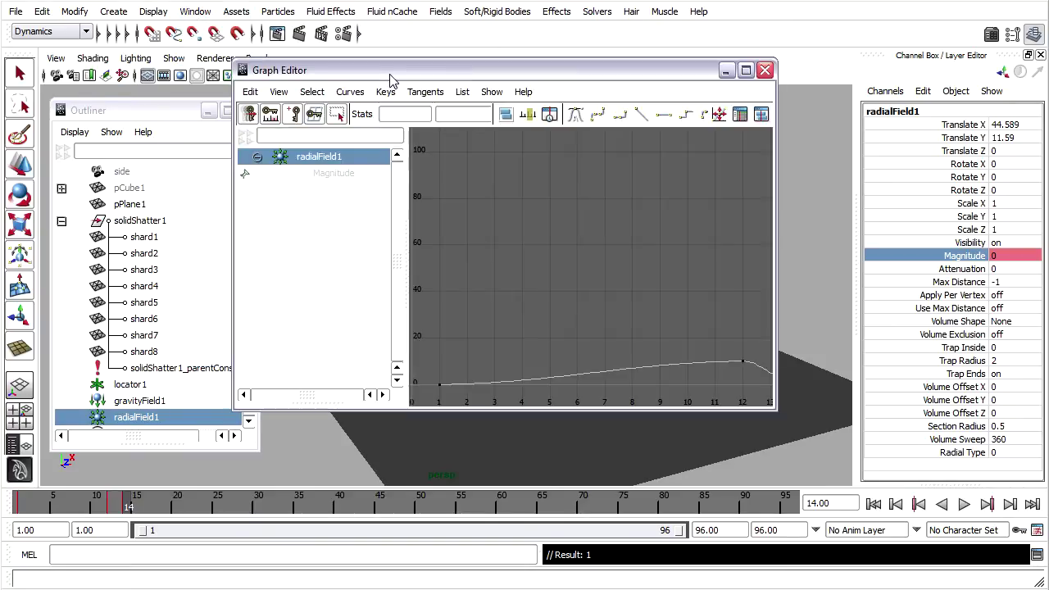
click(329, 173)
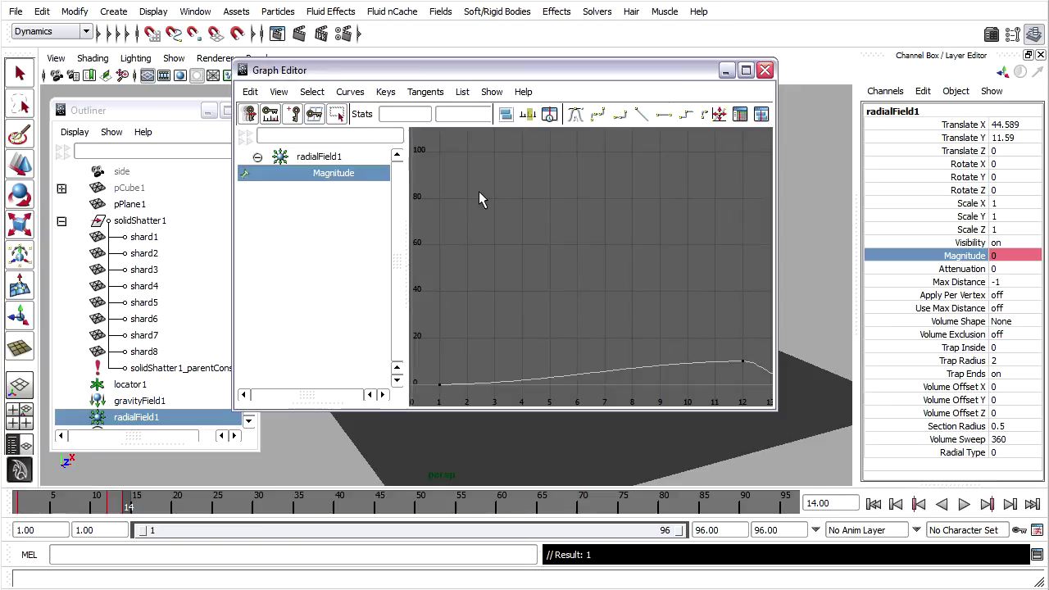
key(f)
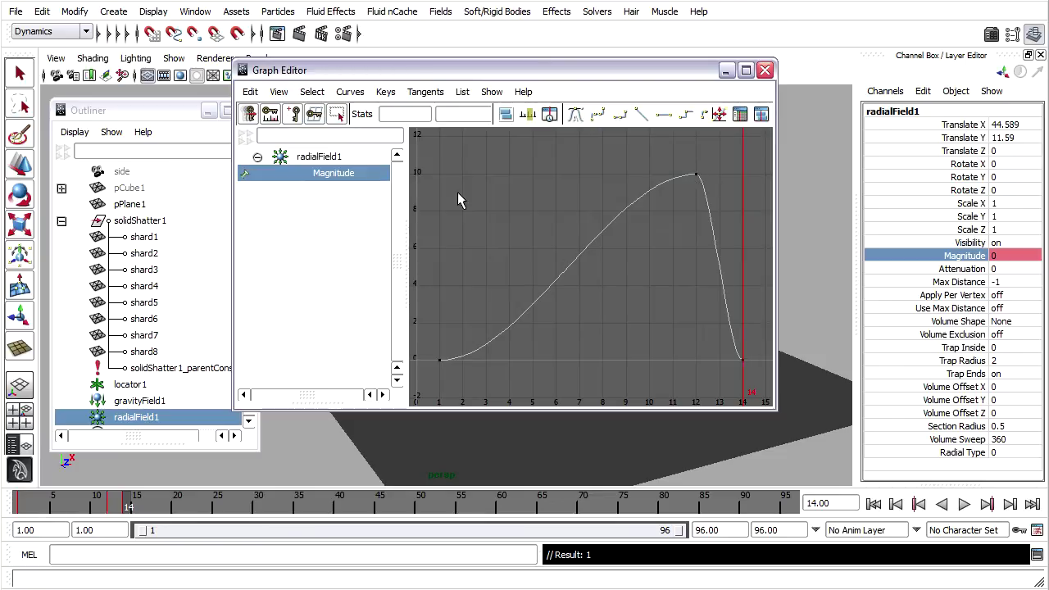
Give all Magnitude keys stepped tangents, rewind to frame 1, and minimize the Graph Editor
drag(429, 152, 756, 382)
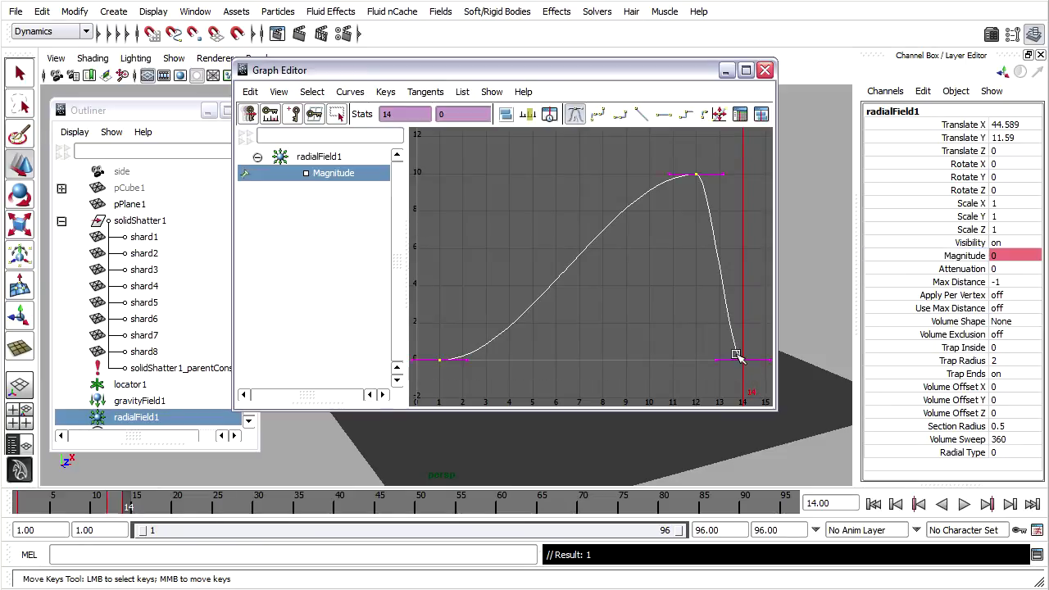
click(686, 119)
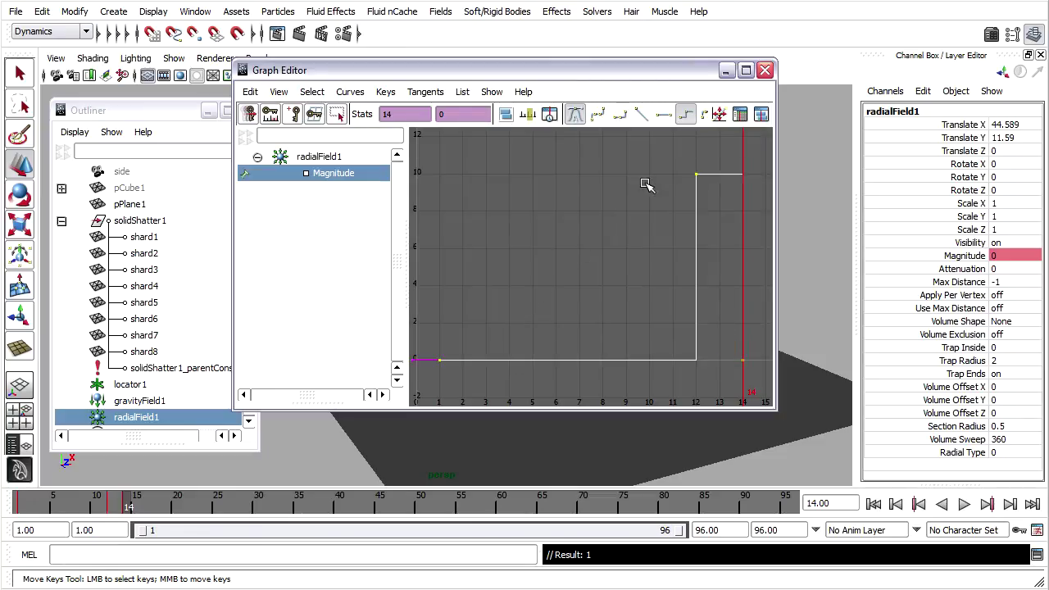
click(558, 287)
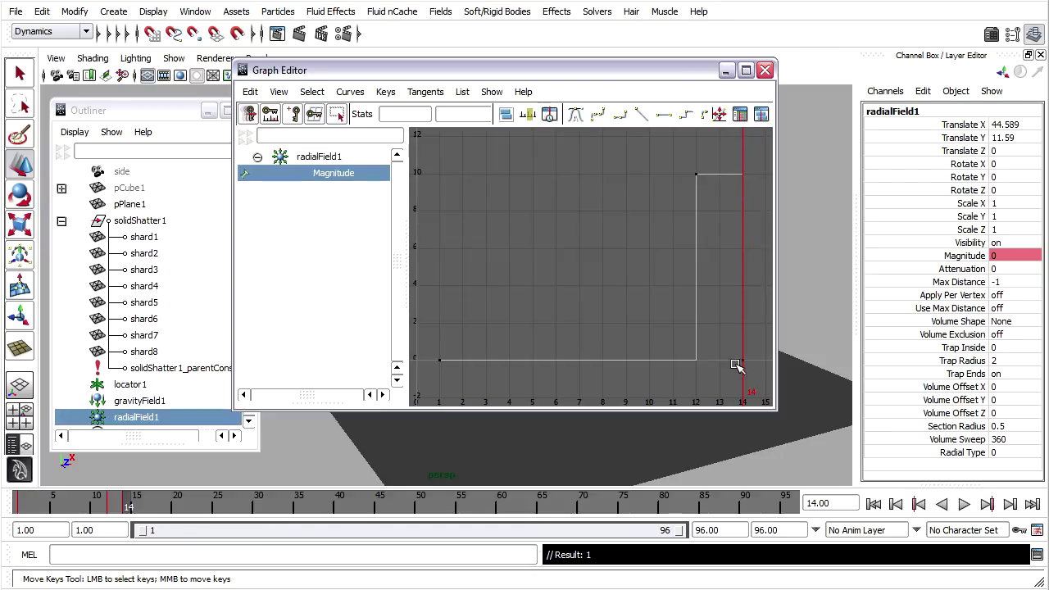
drag(134, 508, 20, 508)
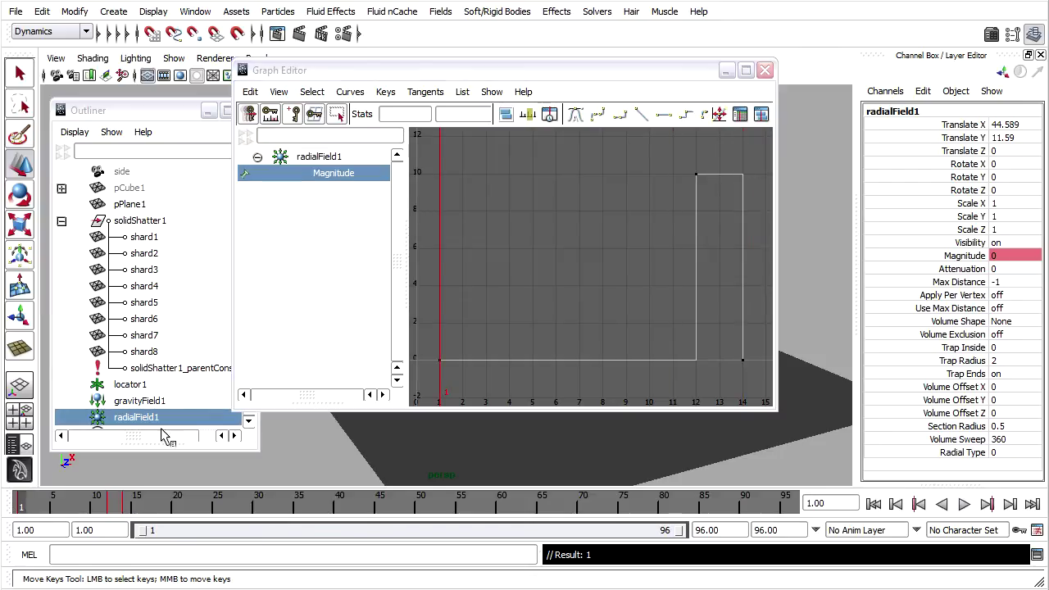
click(725, 70)
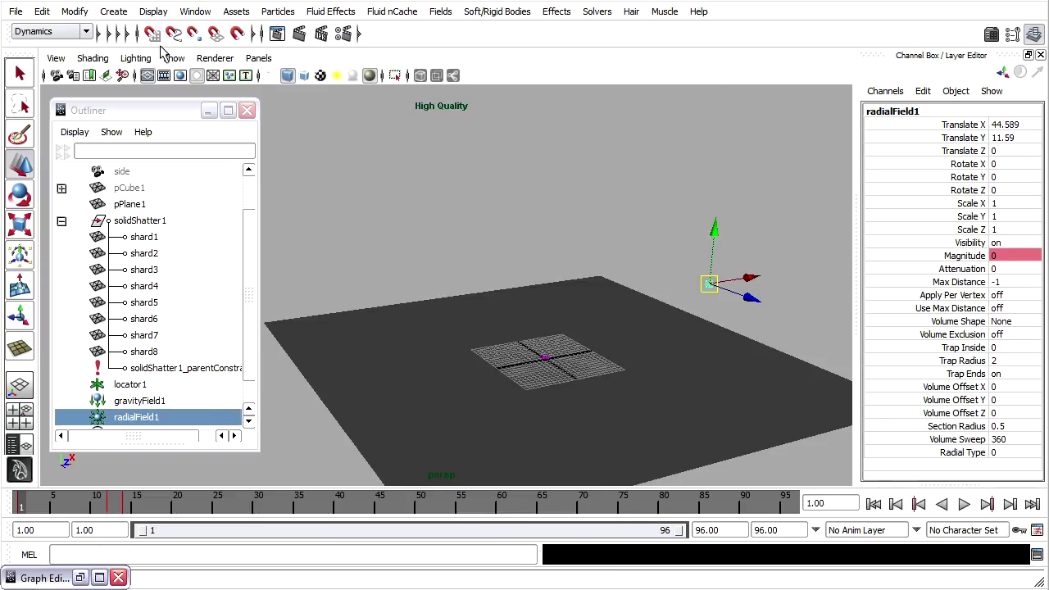
Turn Rigid Bodies evaluation back on, play the stepped blast, and close the breakage_brick_02 playblast
click(64, 12)
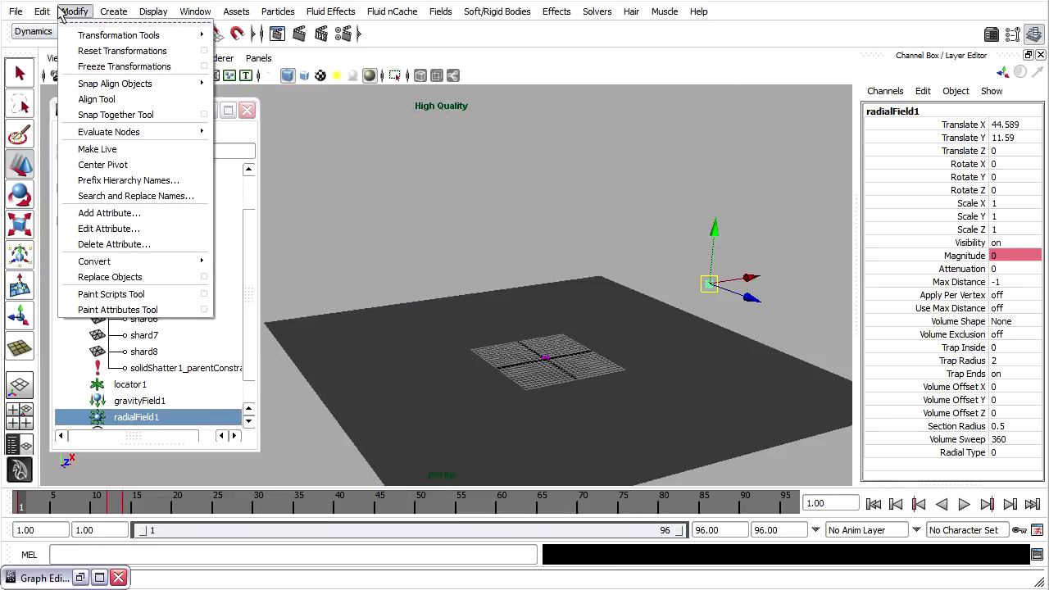
mouse_move(112, 133)
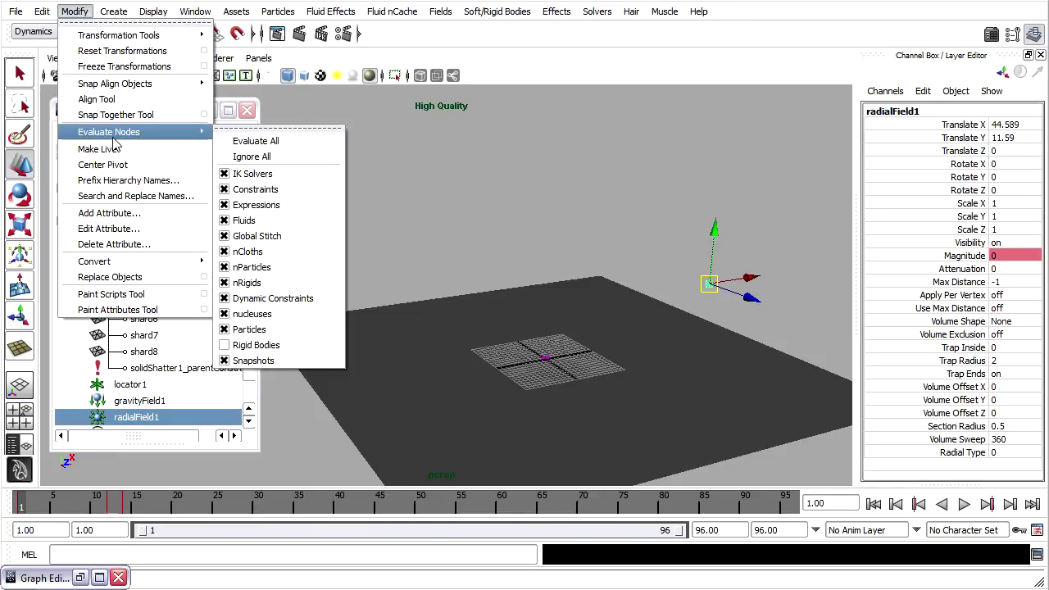
click(259, 345)
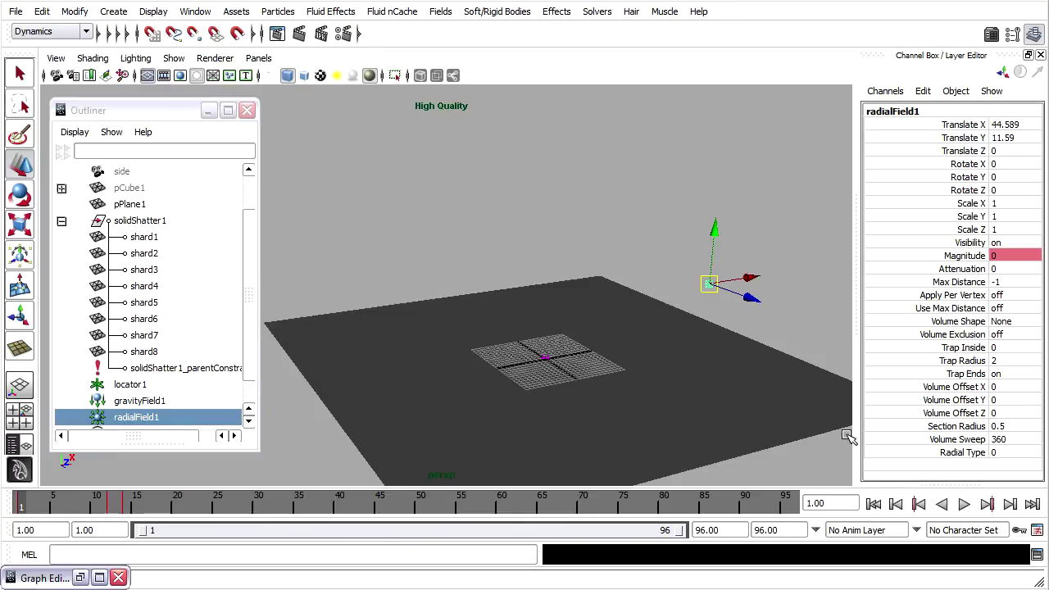
click(965, 505)
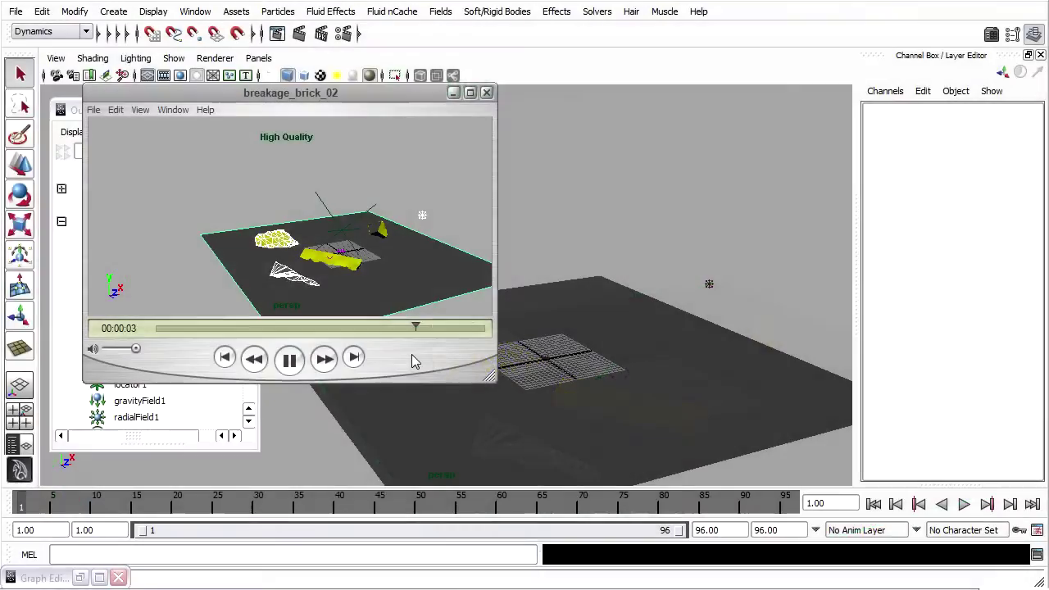
click(487, 92)
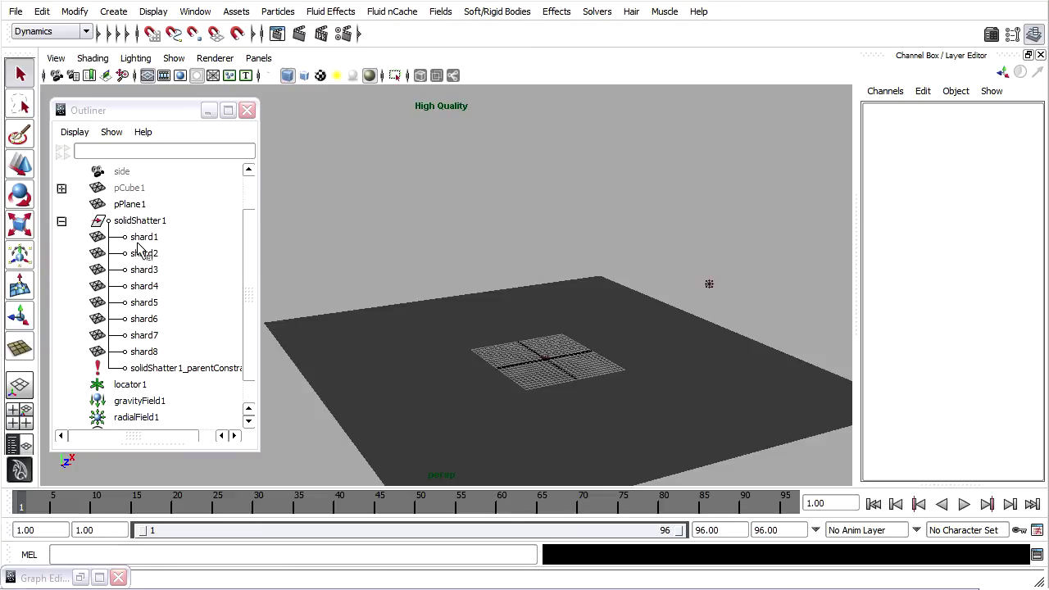
Set the Stand In of shard1–shard8 to cube and play the simulation
drag(141, 238, 146, 357)
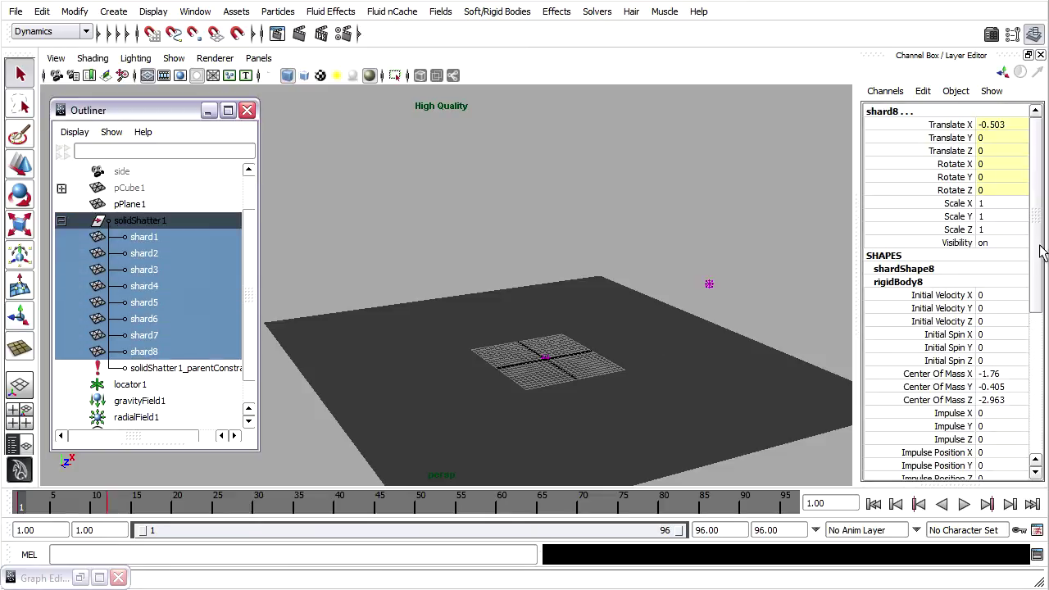
drag(1040, 206, 1044, 328)
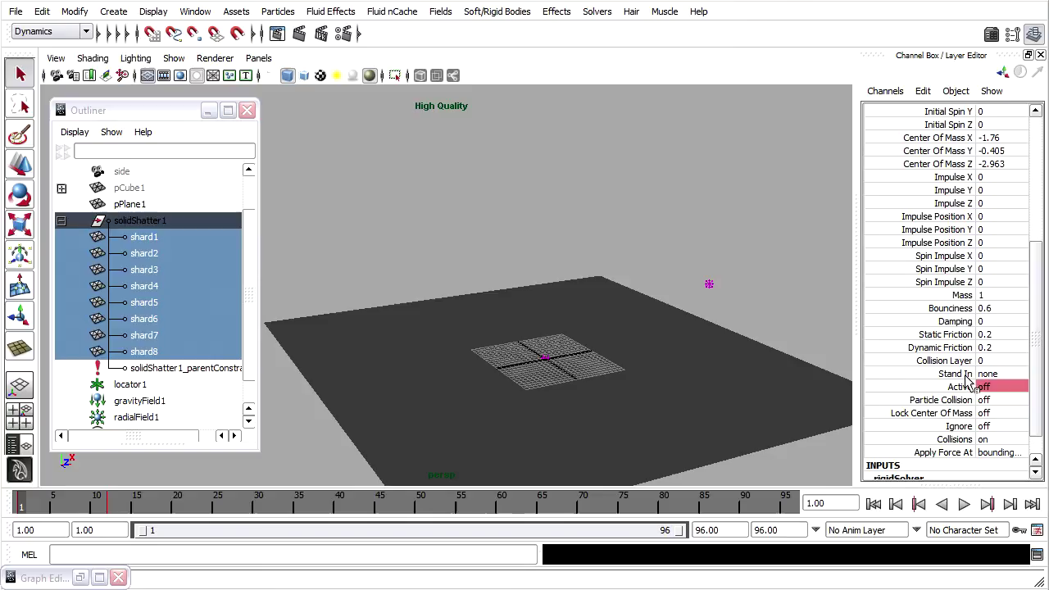
click(1009, 374)
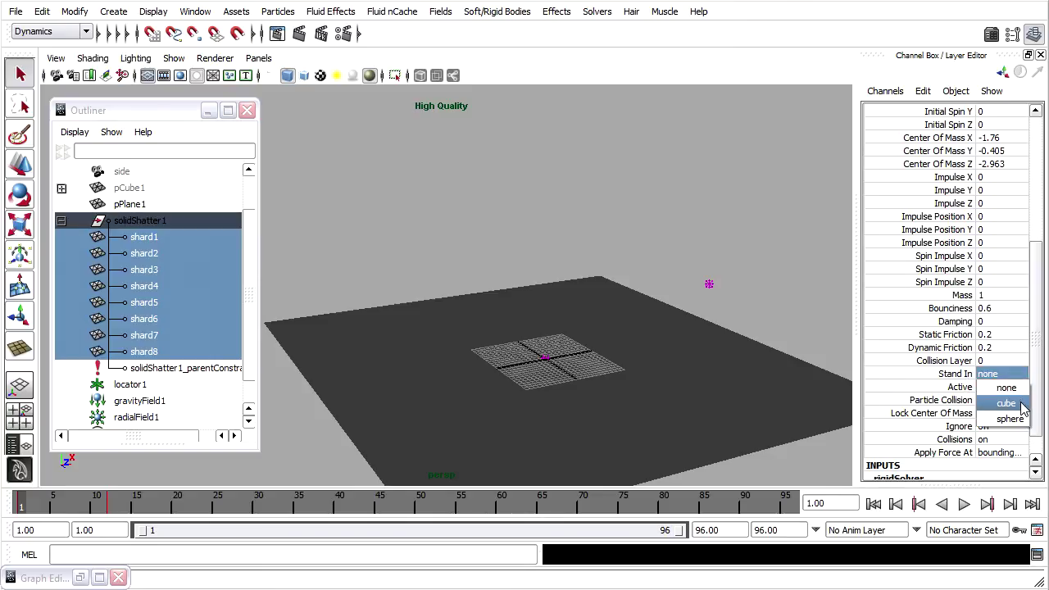
click(1022, 406)
click(964, 504)
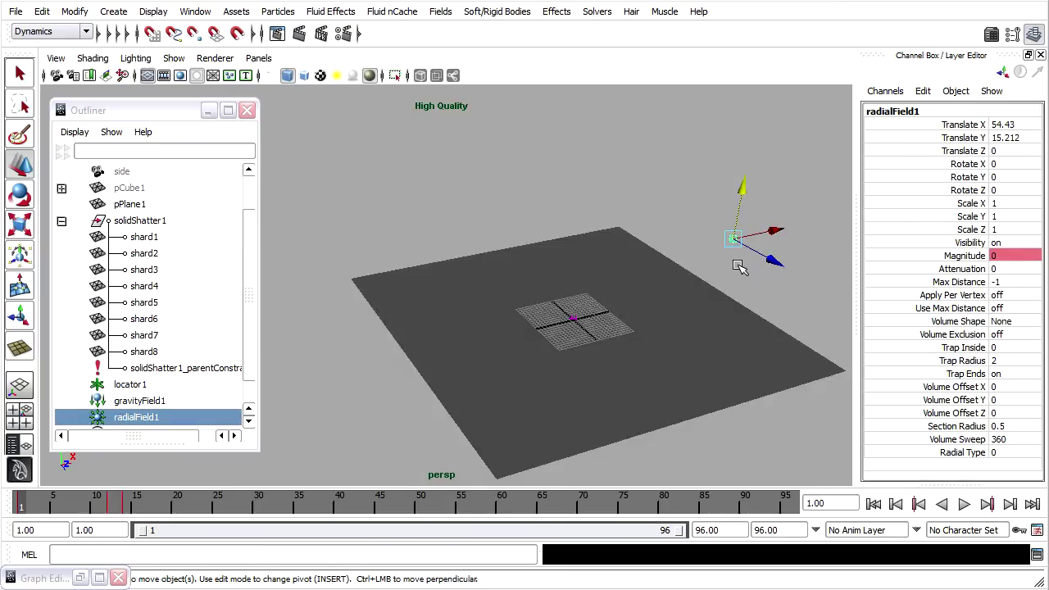
Set Bounciness to 0.1 on all eight shards in the Channel Box
drag(145, 238, 138, 350)
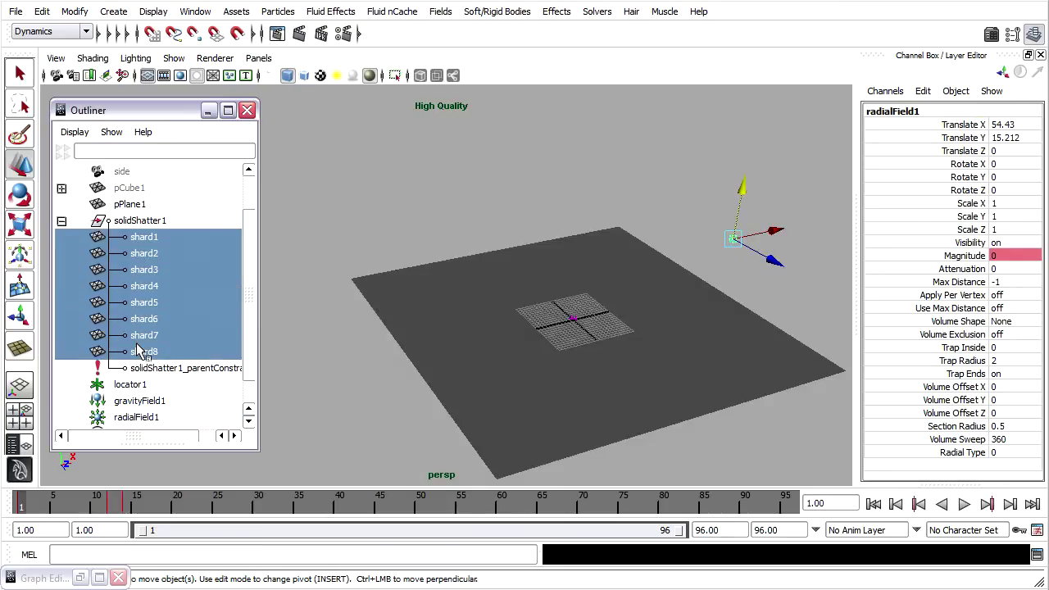
click(1037, 229)
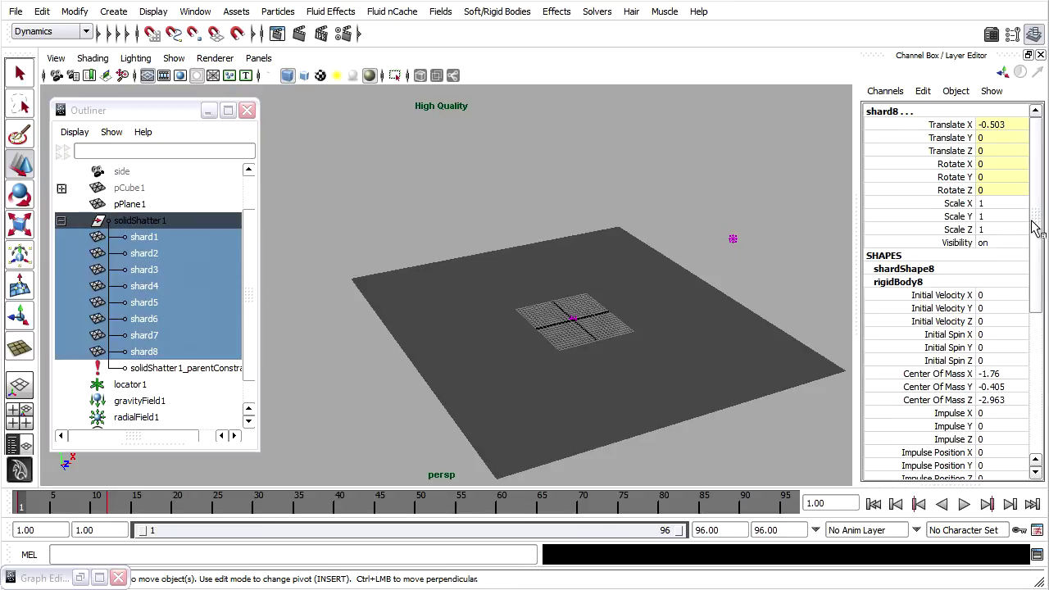
drag(1037, 230, 1037, 329)
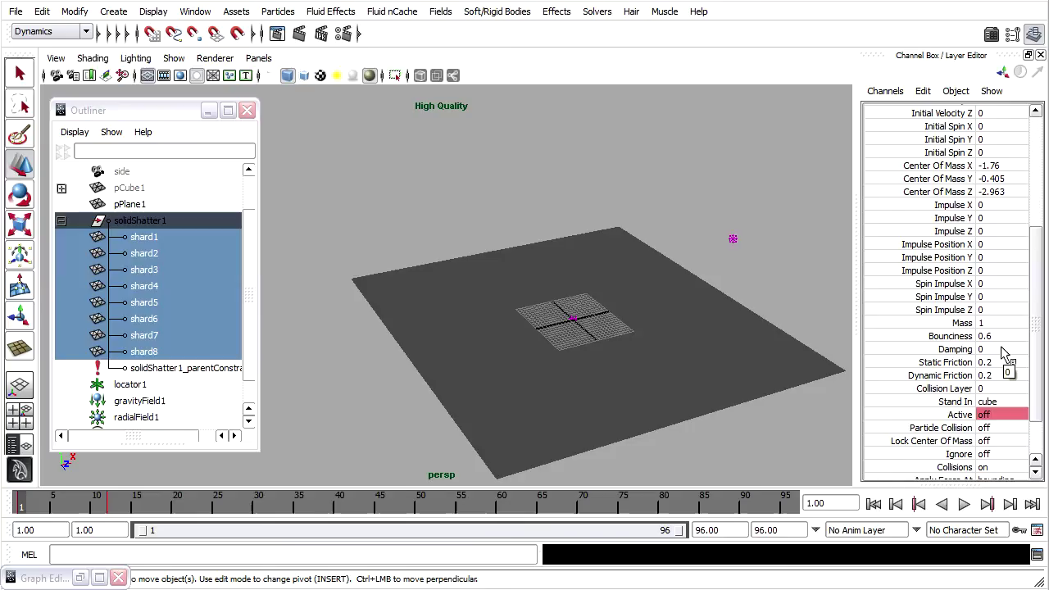
click(941, 326)
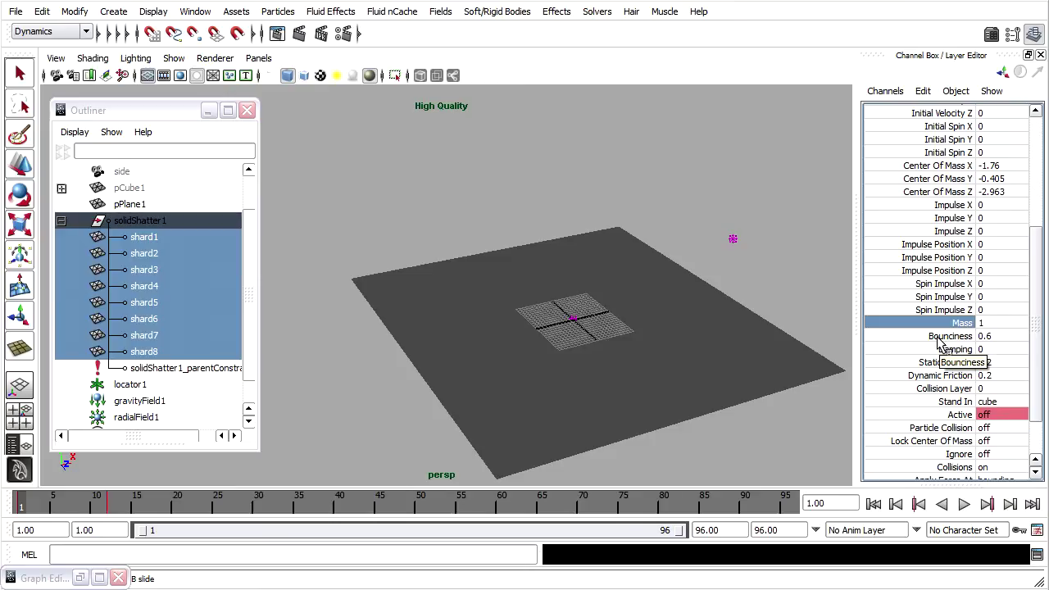
click(986, 336)
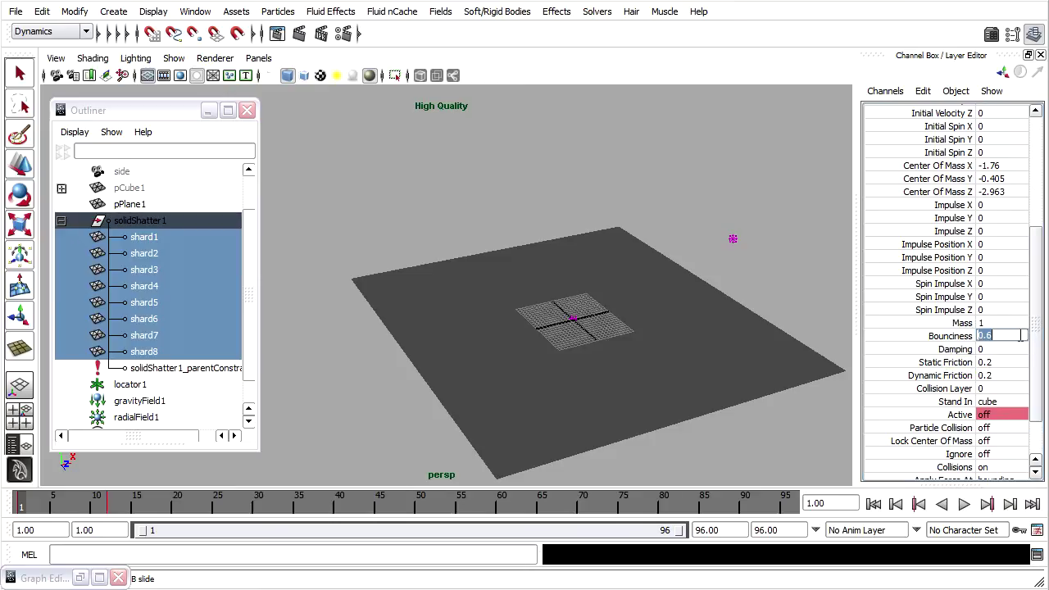
text(.1)
key(Return)
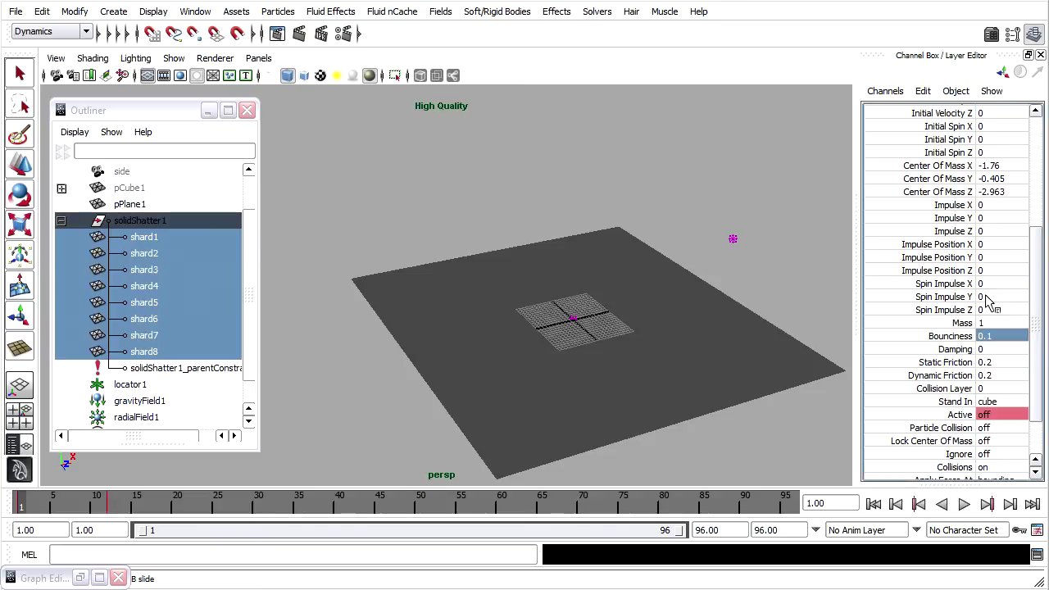
Test-play the simulation, then stop and rewind to frame 1
click(964, 504)
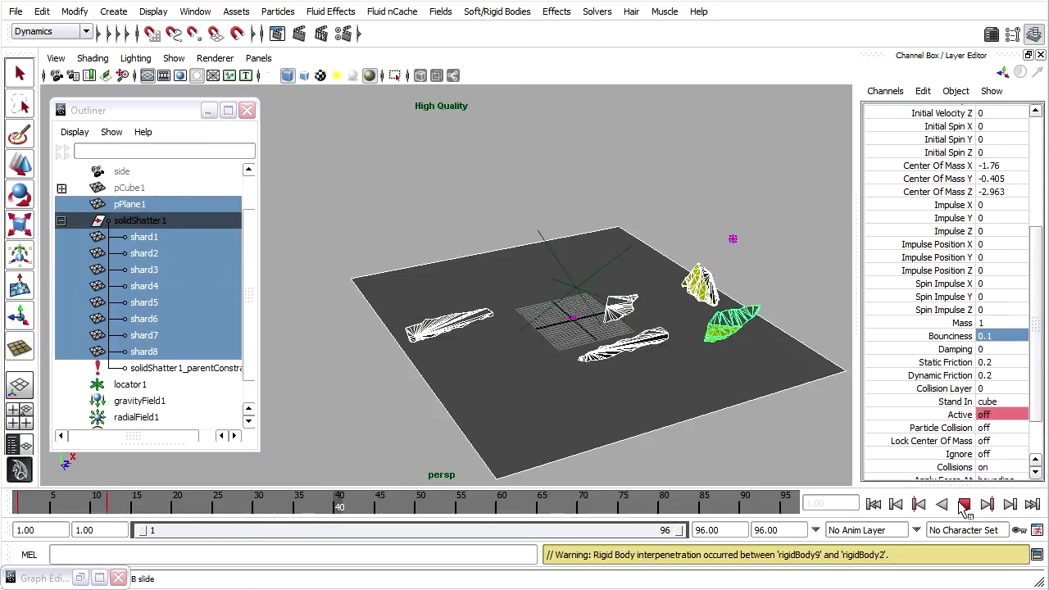
click(964, 504)
click(875, 504)
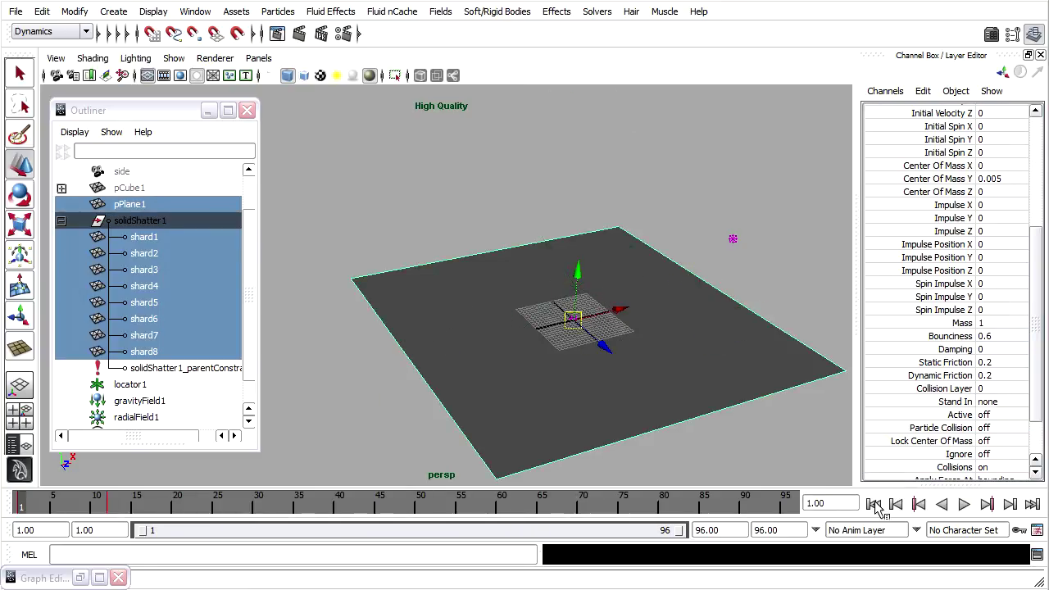
Set the shards' Damping to 0.5, test-play the simulation, and rewind to frame 1
double_click(1006, 350)
key(Return)
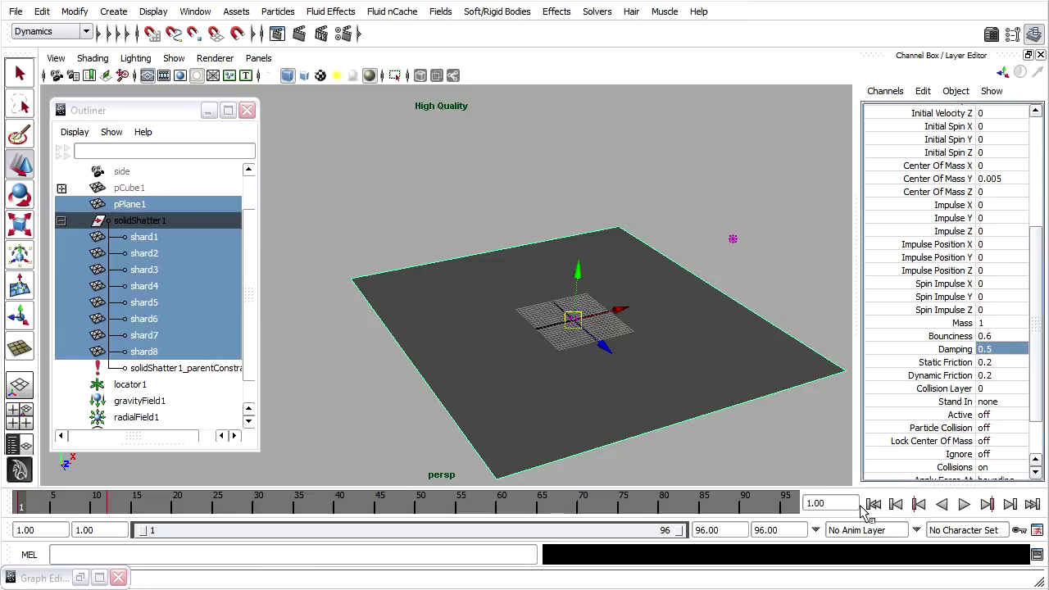
click(965, 504)
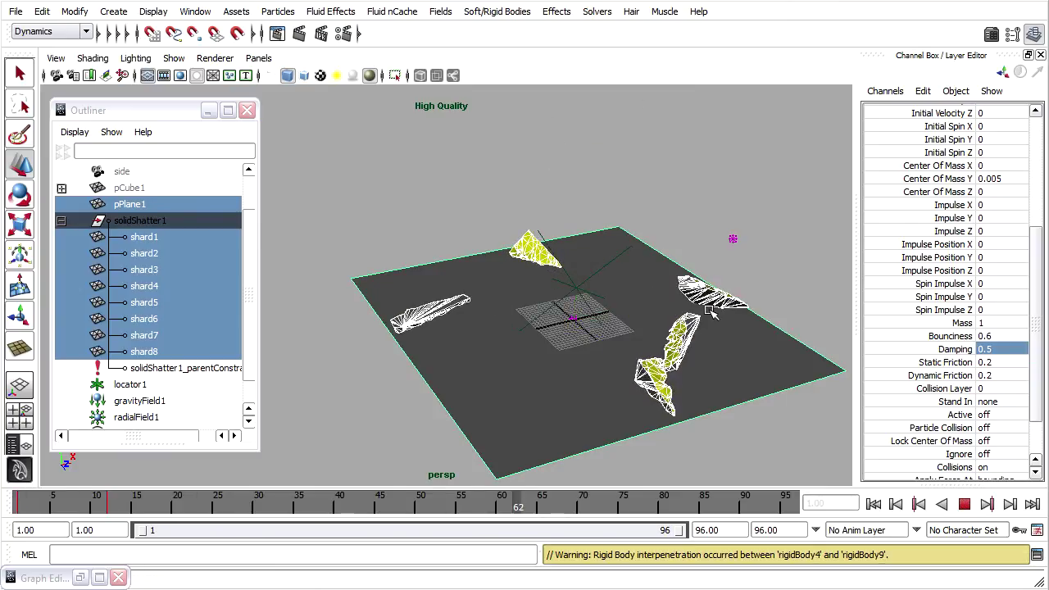
click(964, 504)
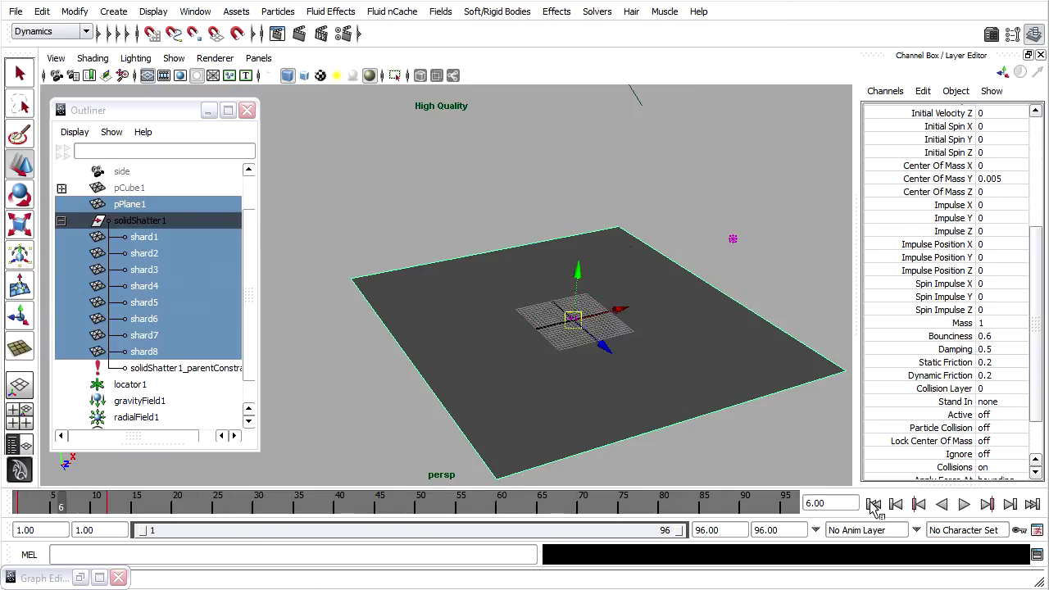
click(873, 504)
Raise Damping to 1, replay the shatter, then stop and rewind to frame 1
double_click(996, 348)
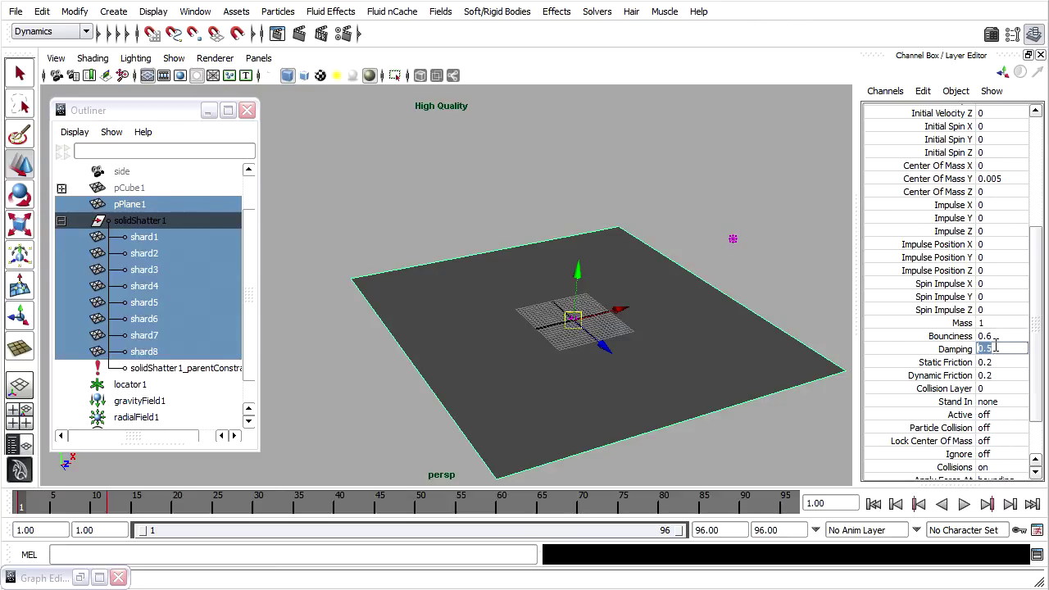
text(1)
key(Return)
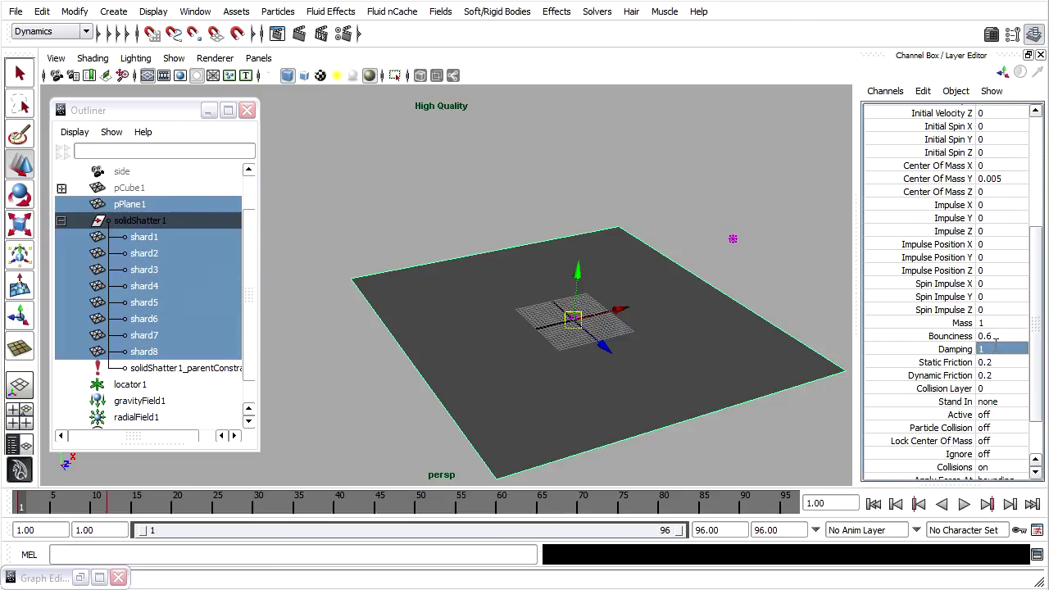
click(966, 504)
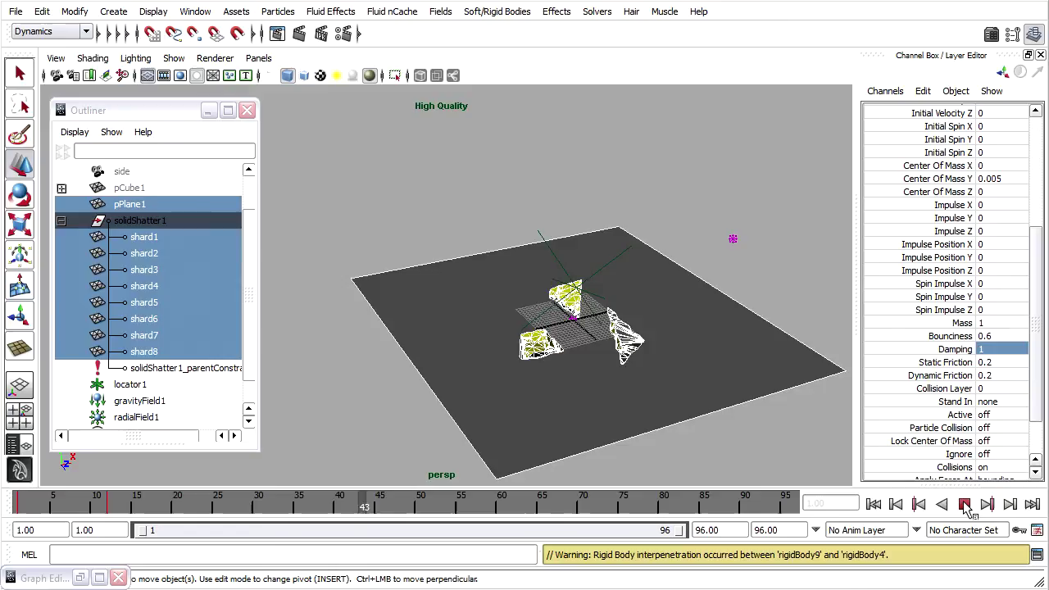
click(965, 504)
click(874, 504)
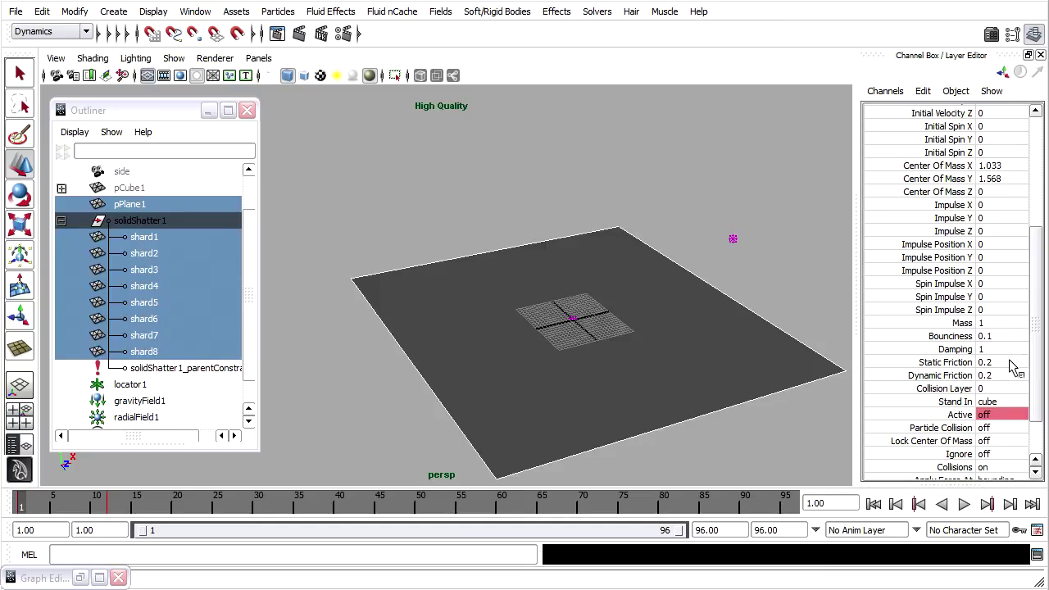
Set static and dynamic friction to 0.6, then play the simulation and rewind to frame 1
drag(1015, 362, 1013, 373)
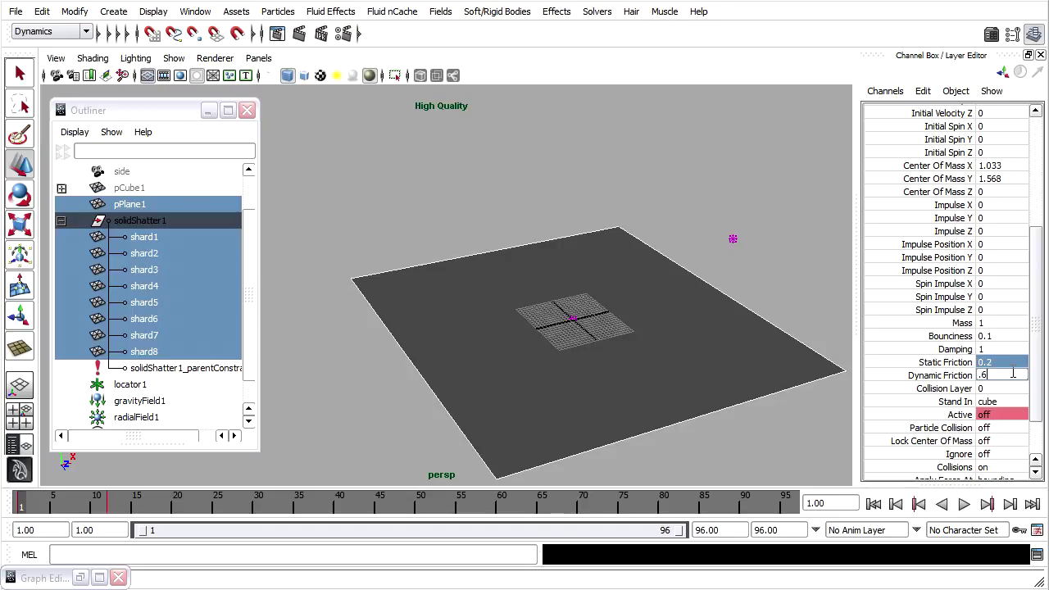
key(Return)
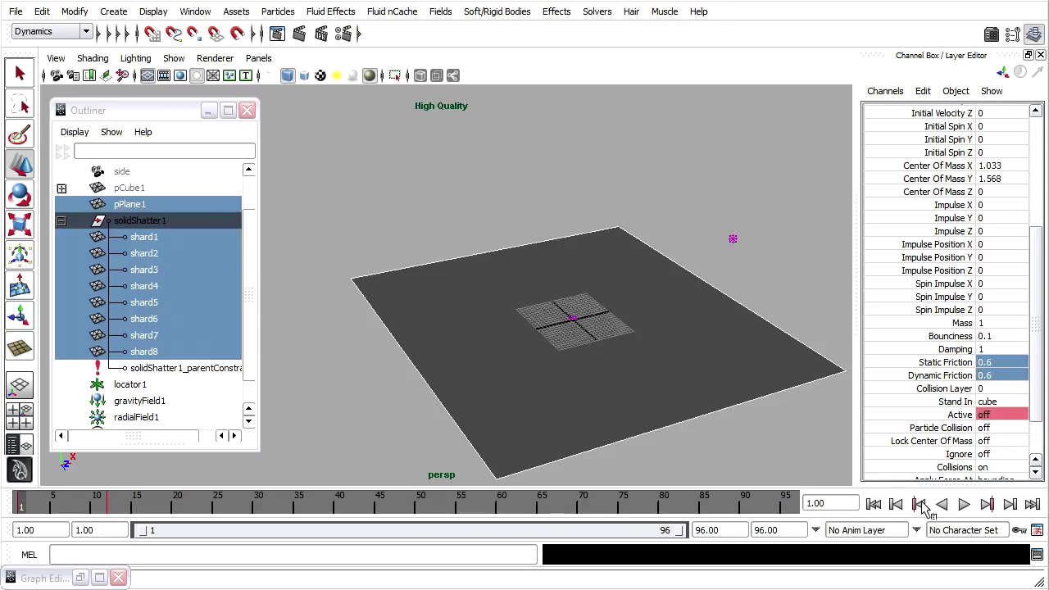
click(966, 505)
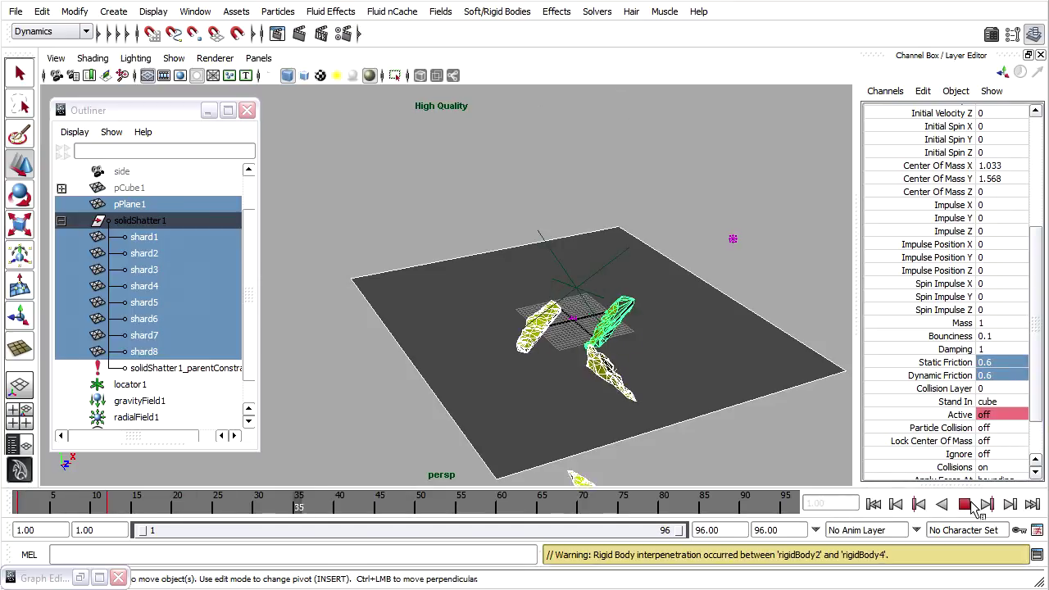
click(969, 505)
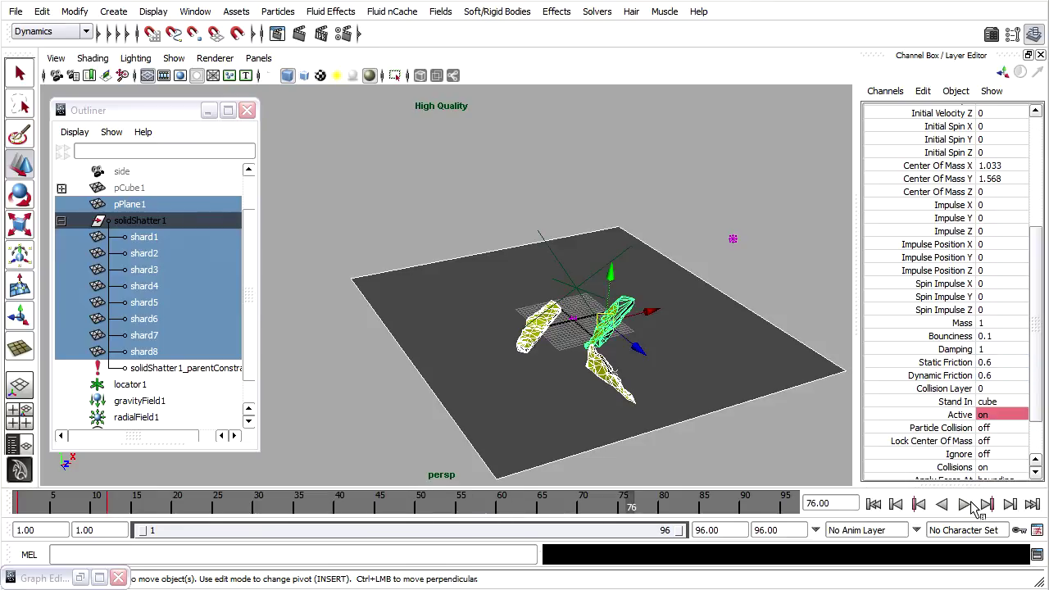
click(874, 504)
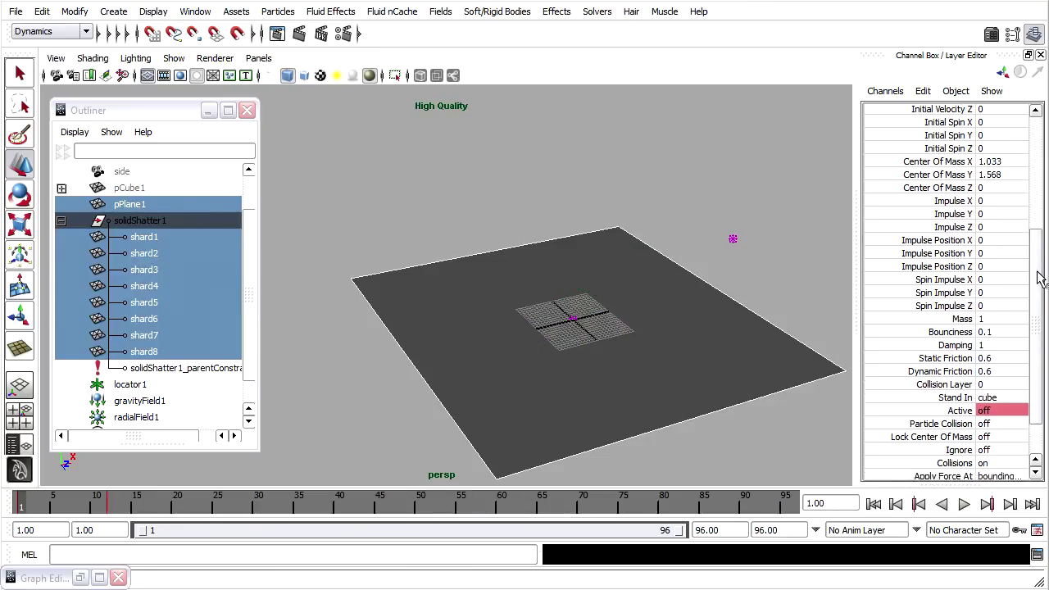
Change the rigid bodies' Stand In to none
drag(1040, 279, 1041, 348)
click(990, 343)
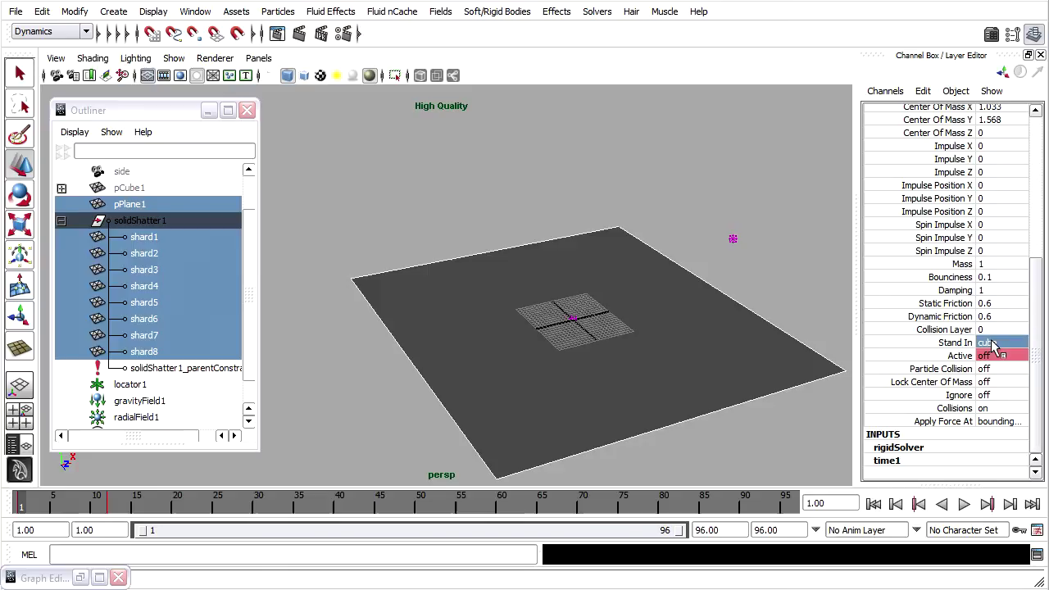
click(987, 354)
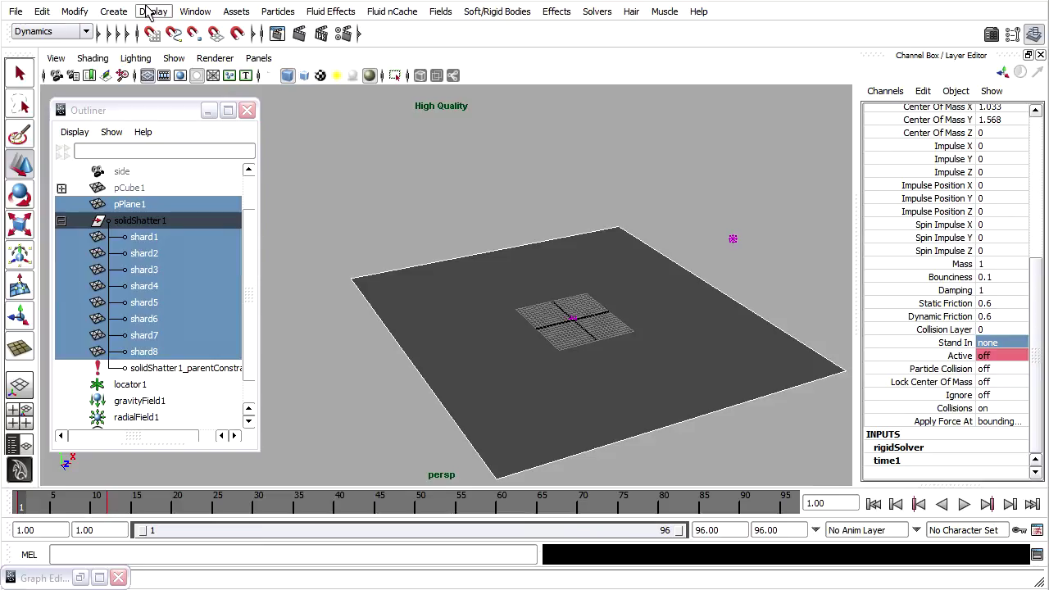
Record a playblast of the no-stand-in shatter to movie file breakage_brick_02
click(201, 11)
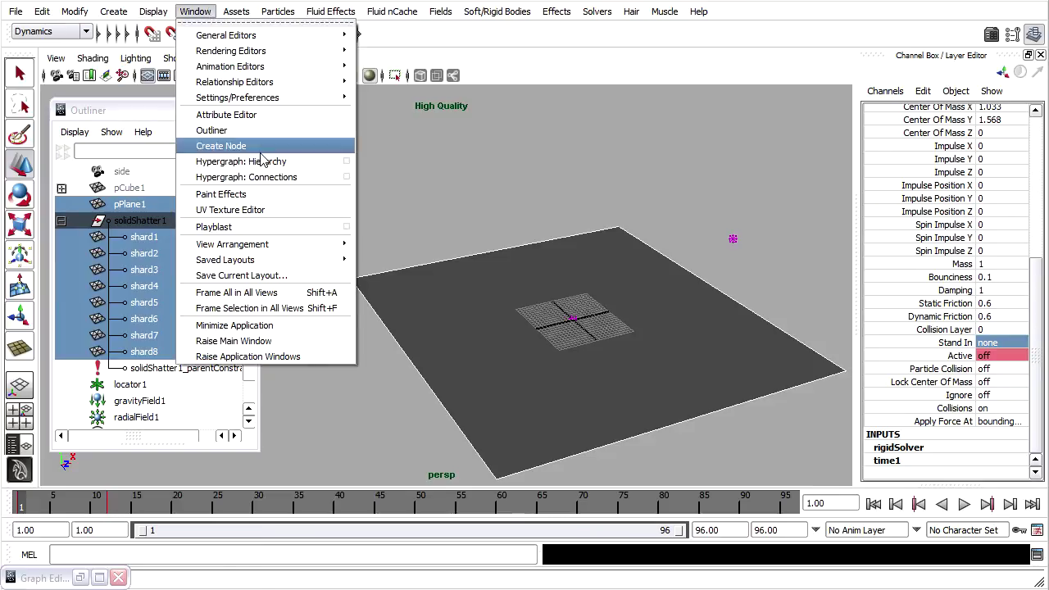
click(348, 227)
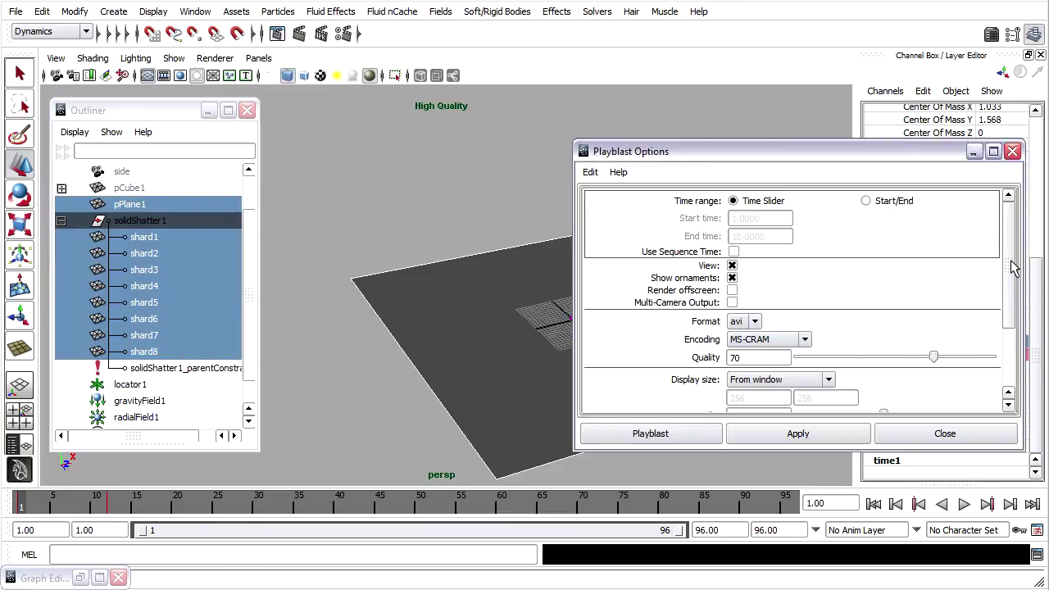
drag(1015, 271, 1019, 353)
click(817, 382)
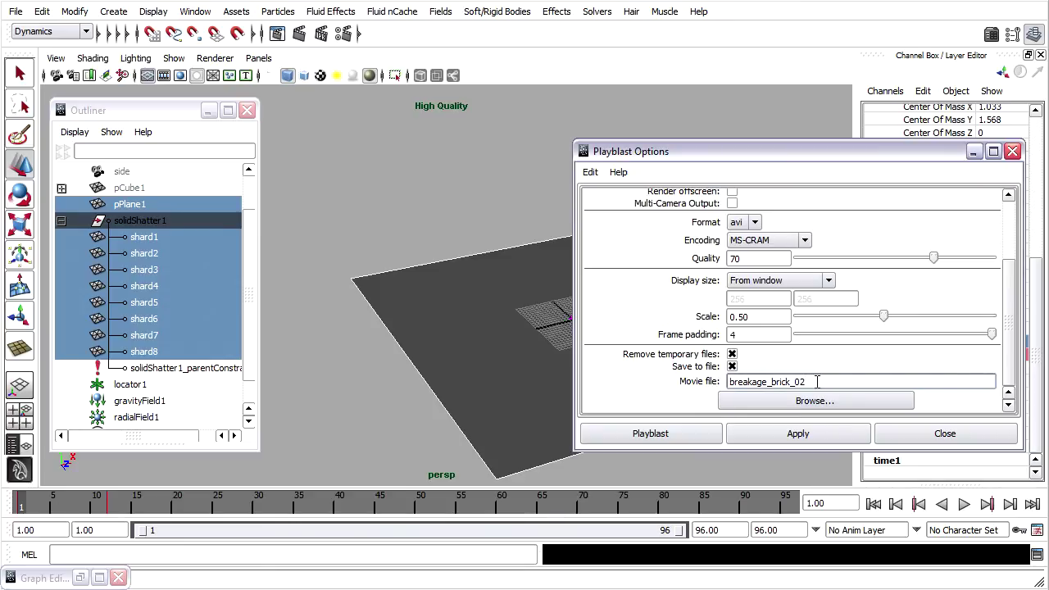
click(639, 433)
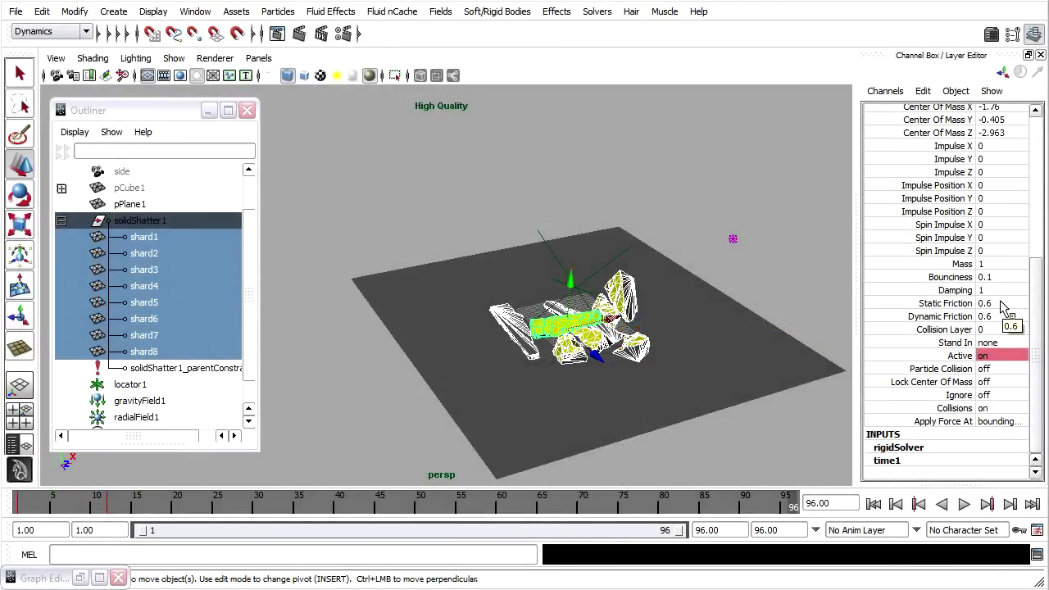
Lower the shards' static friction, dynamic friction and bounciness from 0.6 to 0.4
drag(1002, 305, 1002, 317)
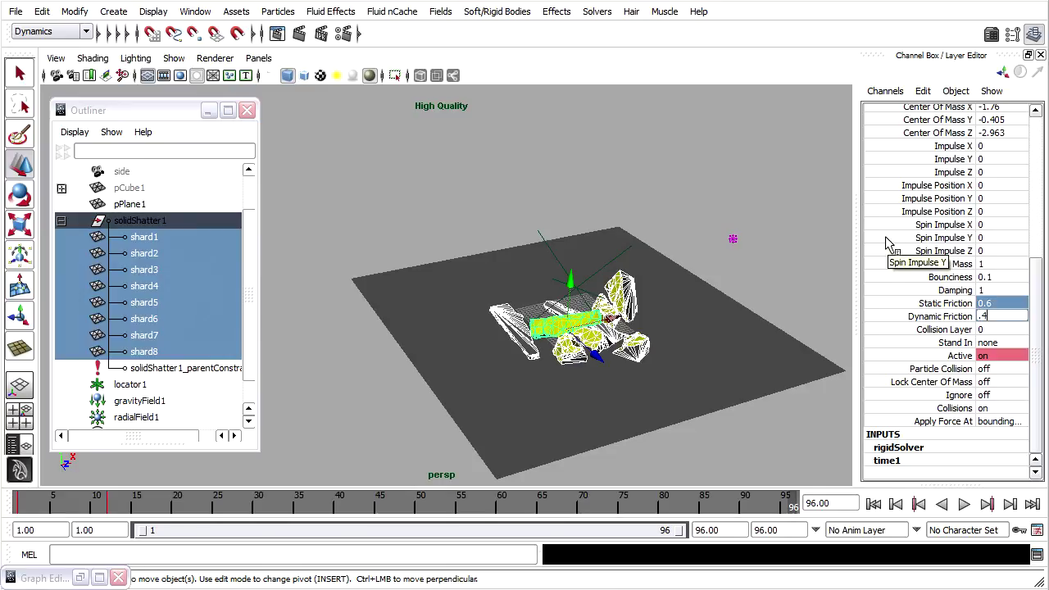
text(.4)
double_click(1002, 276)
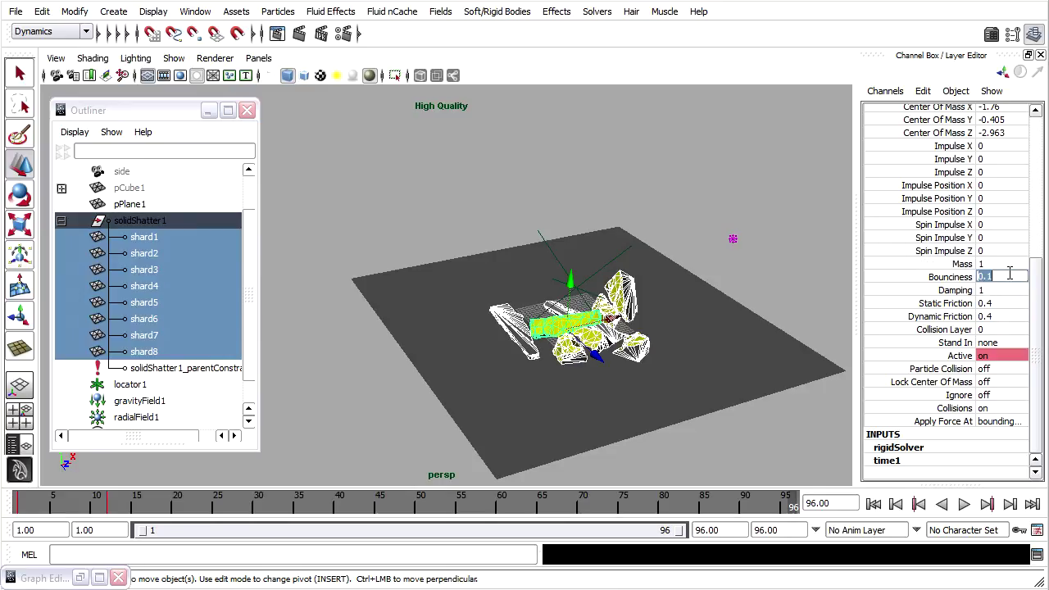
key(Return)
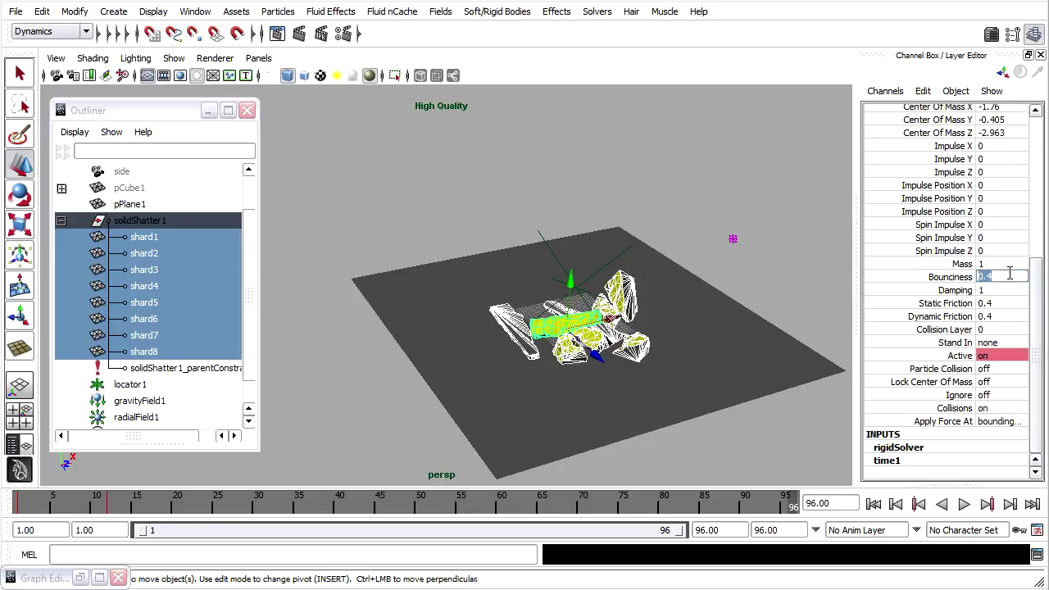